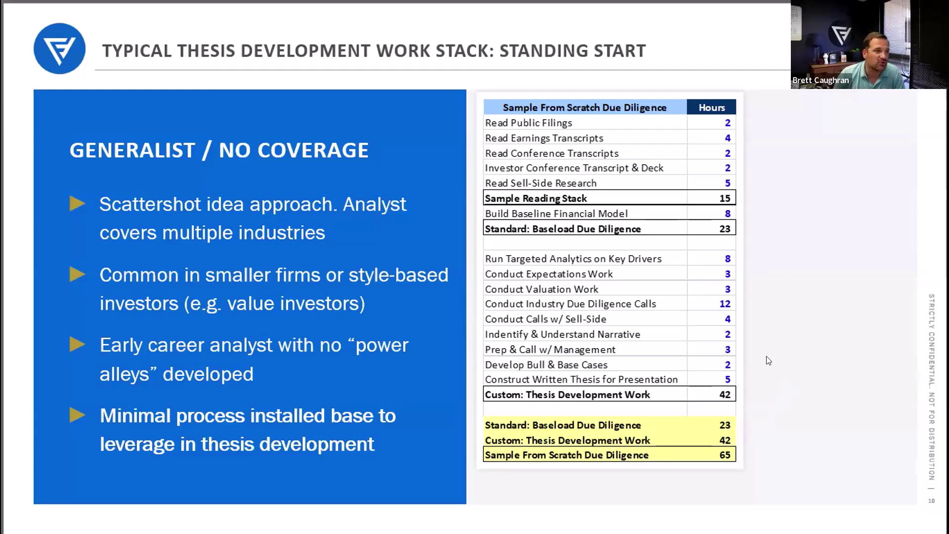
Advance the slideshow from slide 10 to the Tight Coverage slide 12.
key("Right")
key("Right")
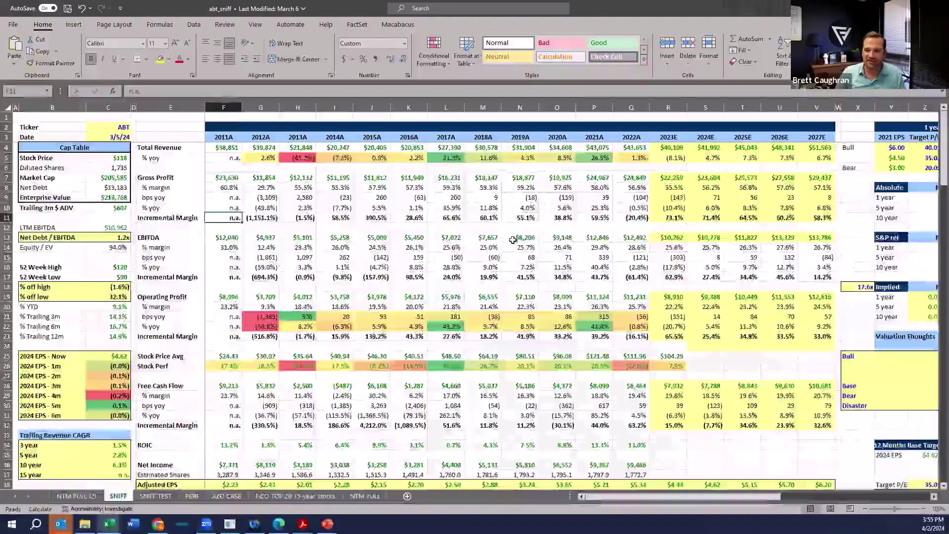
left_click(372, 188)
scroll(368, 196, "down", 3)
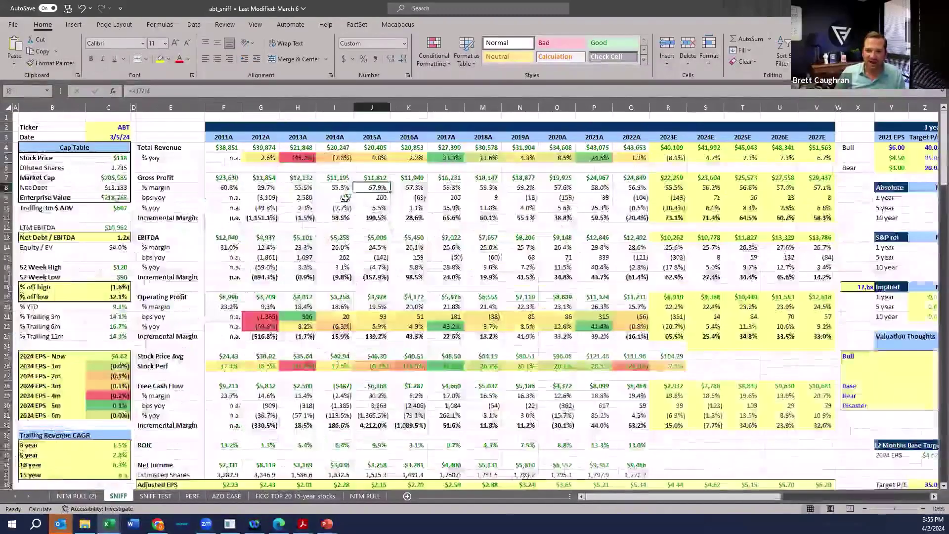
scroll(345, 198, "up", 3)
left_click(126, 130)
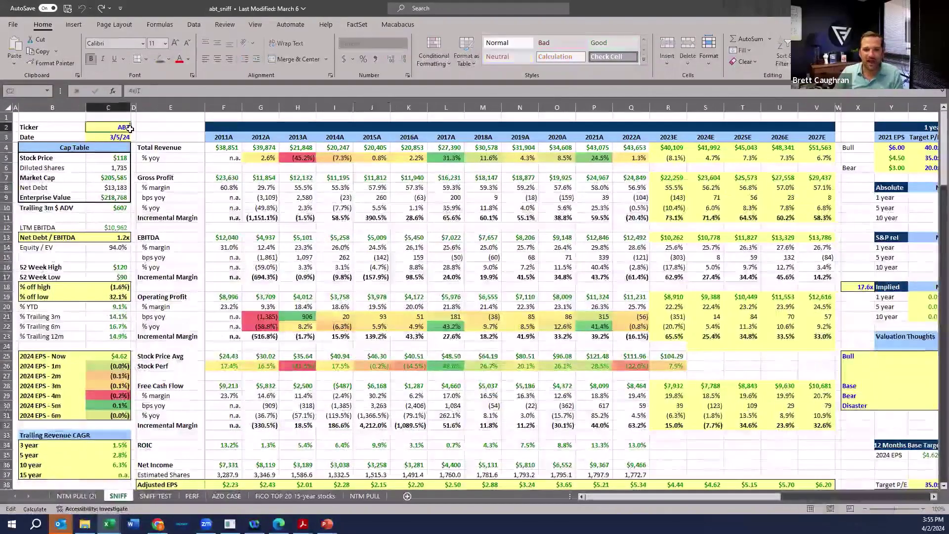
key("ctrl+Home")
key("Right")
key("Right")
key("Right")
key("Right")
key("Right")
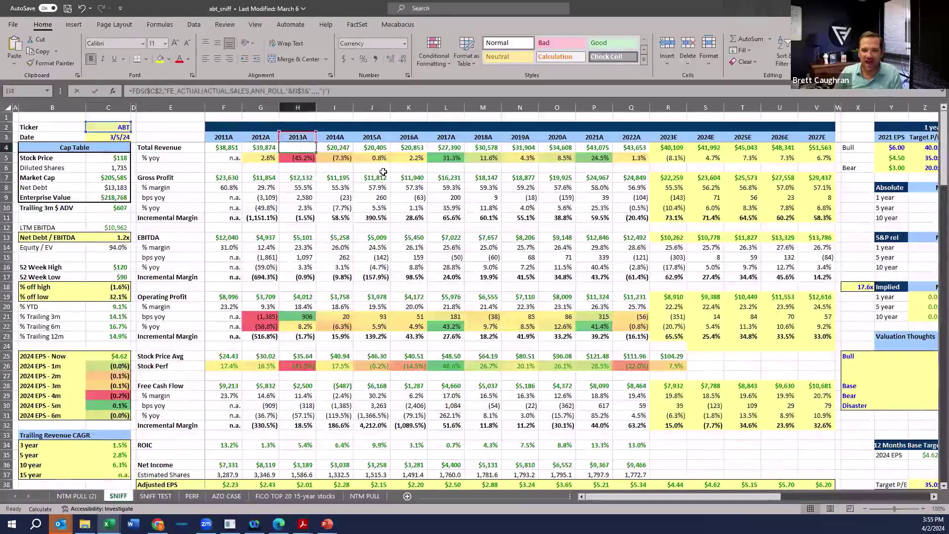
key("Right")
key("Right")
key("Right")
key("Right")
key("Right")
key("Right")
key("Right")
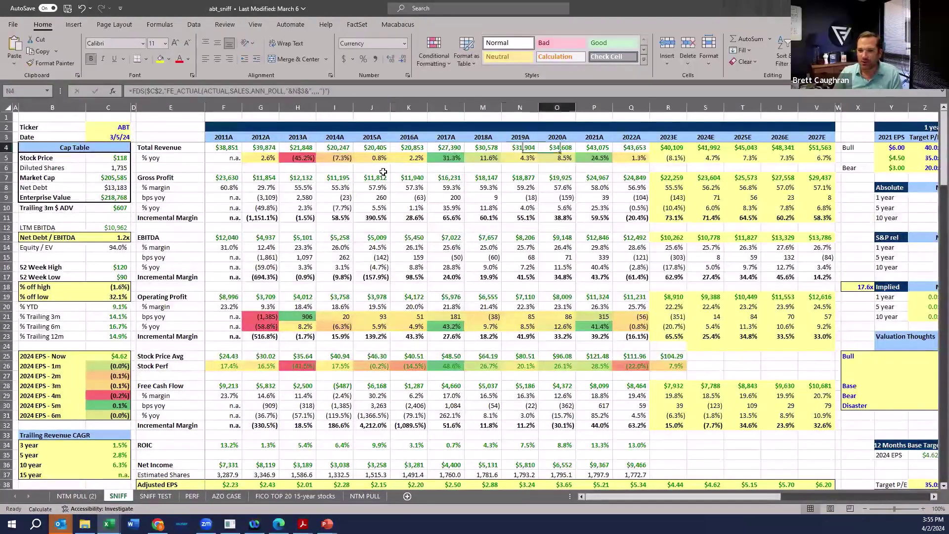
key("Right")
key("Right")
key("Right")
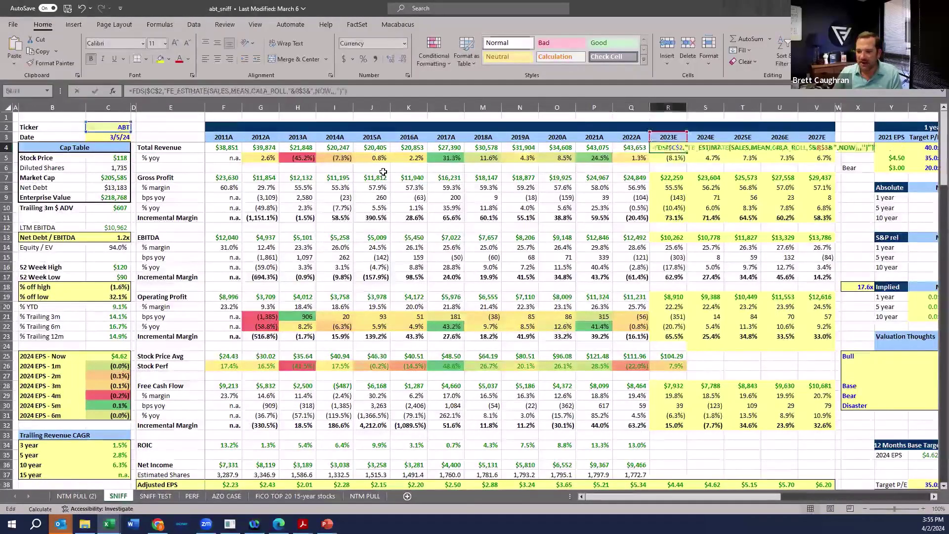
key("Right")
key("Right")
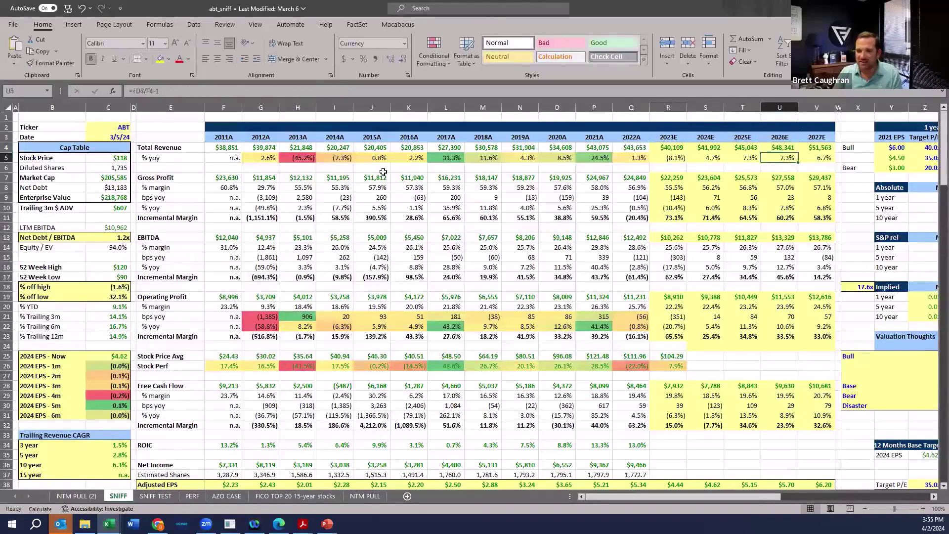
key("shift+Down")
key("ctrl+shift+Left")
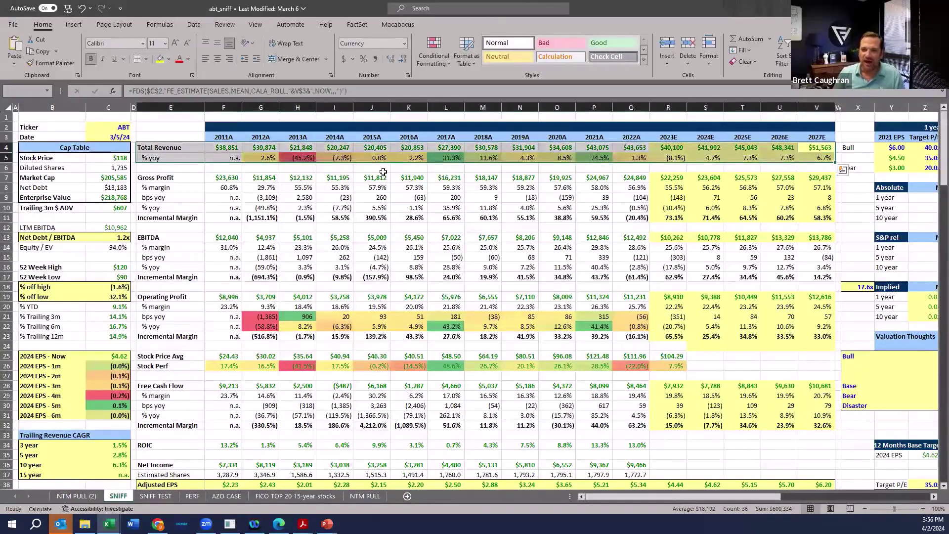
left_click(634, 183)
key("ctrl+space")
key("shift+Left")
key("shift+Left")
key("shift+Left")
key("shift+Left")
key("shift+Left")
key("shift+Left")
key("shift+Left")
key("shift+Left")
key("shift+Left")
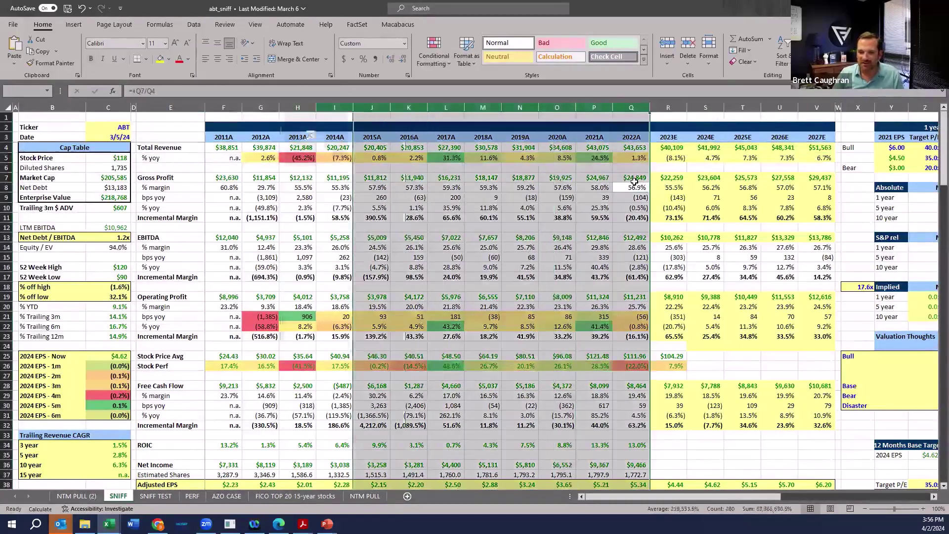
key("shift+Right")
left_click(501, 180)
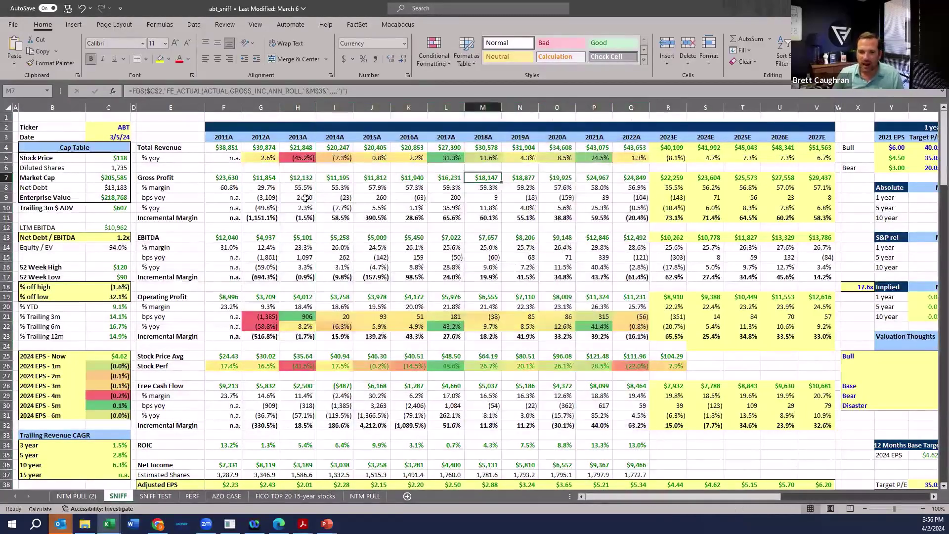
left_click_drag(282, 188, 627, 190)
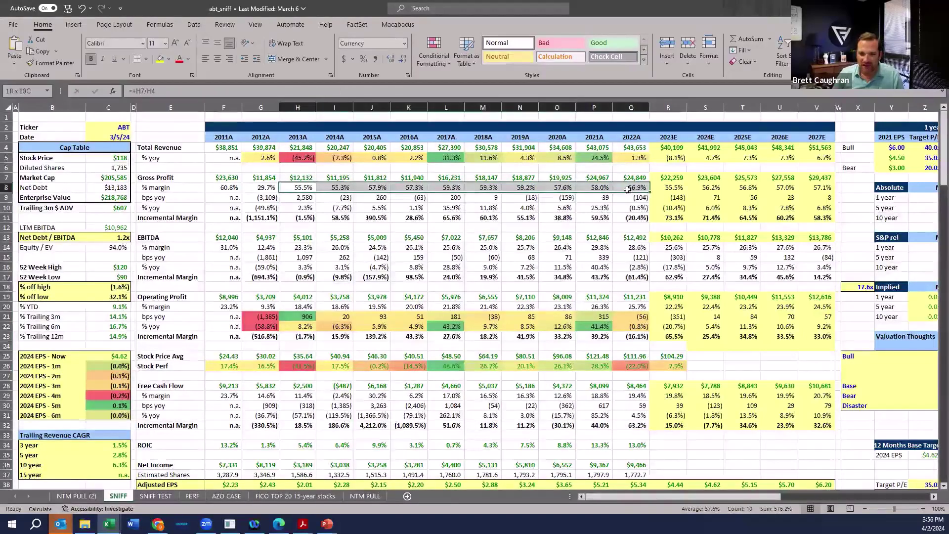
left_click_drag(372, 247, 444, 241)
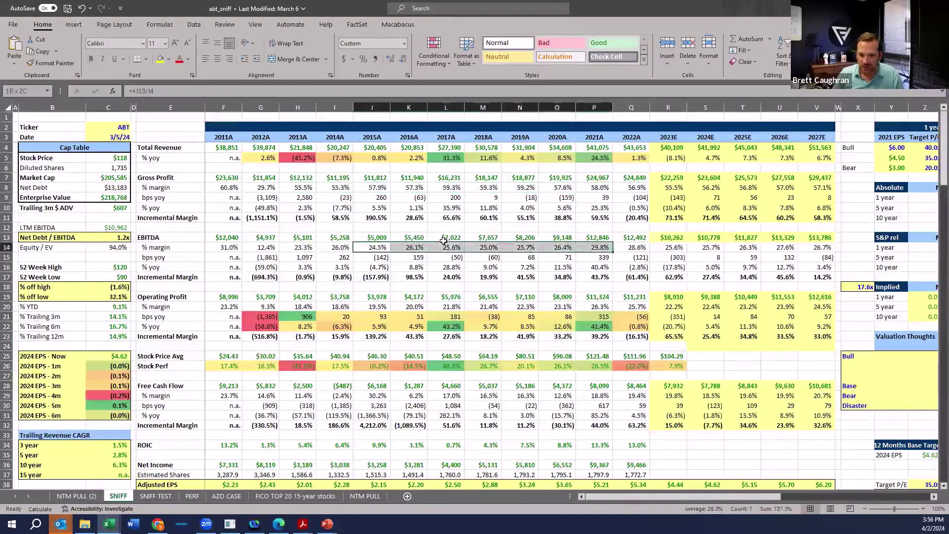
key("shift+Right")
left_click_drag(668, 237, 668, 247)
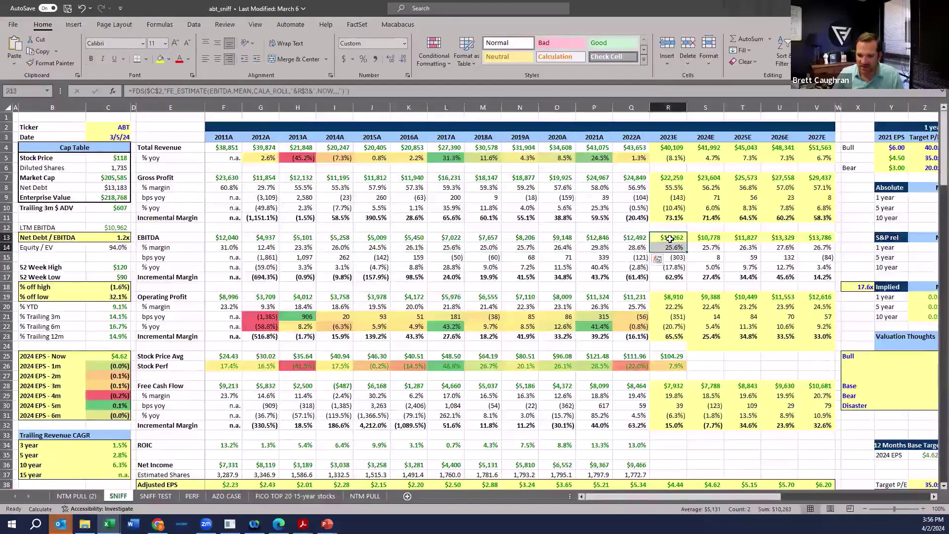
scroll(726, 306, "down", 1)
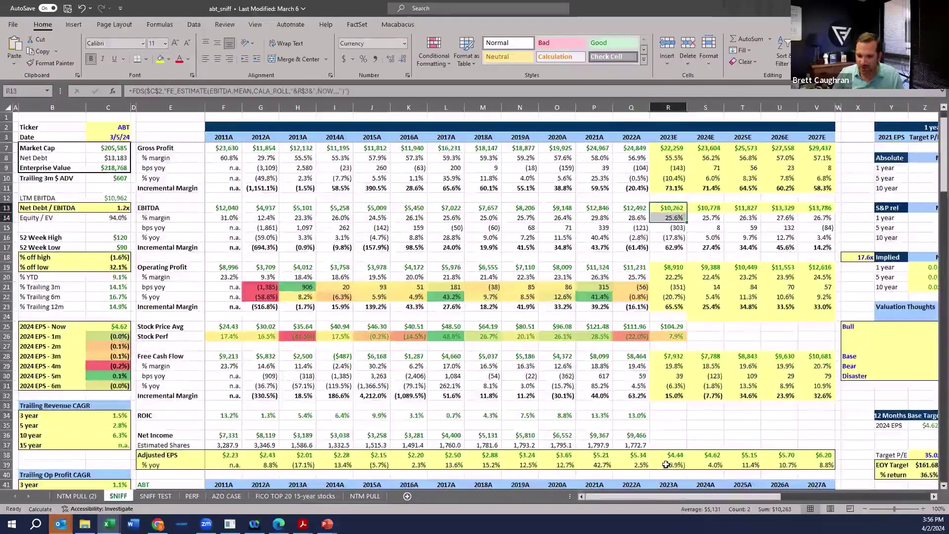
left_click_drag(666, 464, 828, 466)
scroll(828, 465, "down", 1)
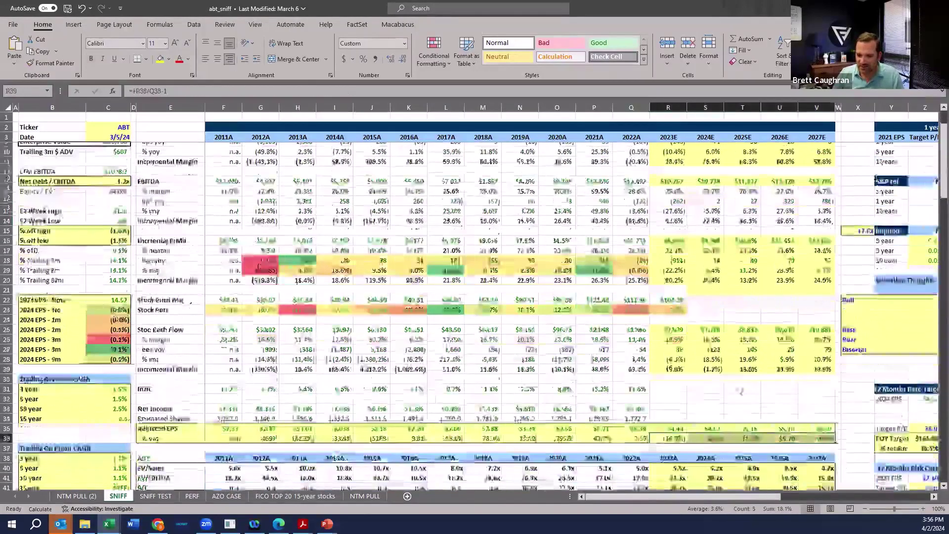
left_click(682, 425)
scroll(689, 421, "up", 1)
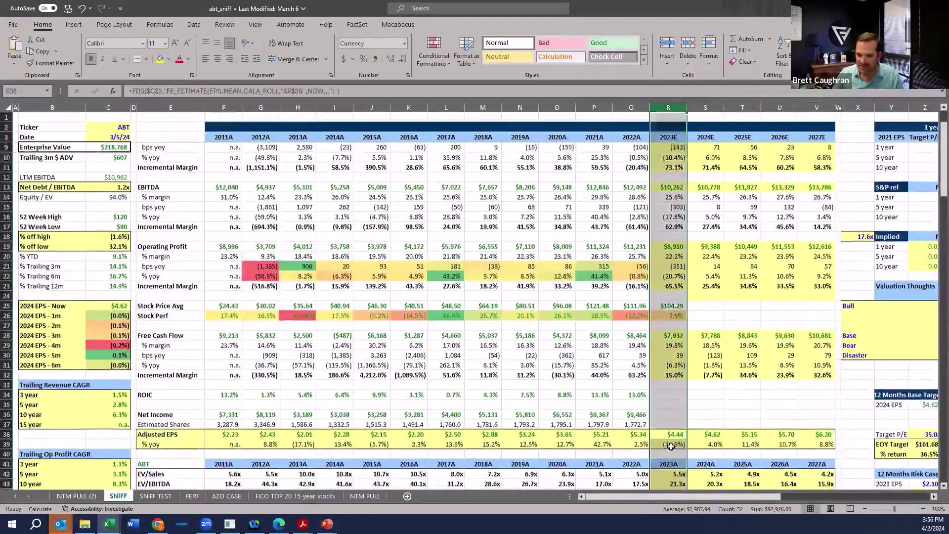
scroll(693, 417, "down", 3)
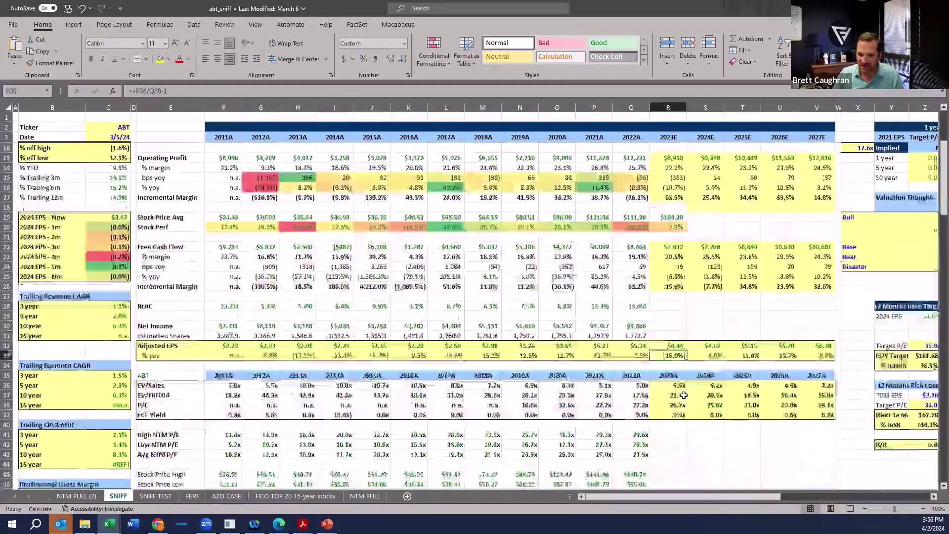
left_click(682, 415)
left_click(680, 405)
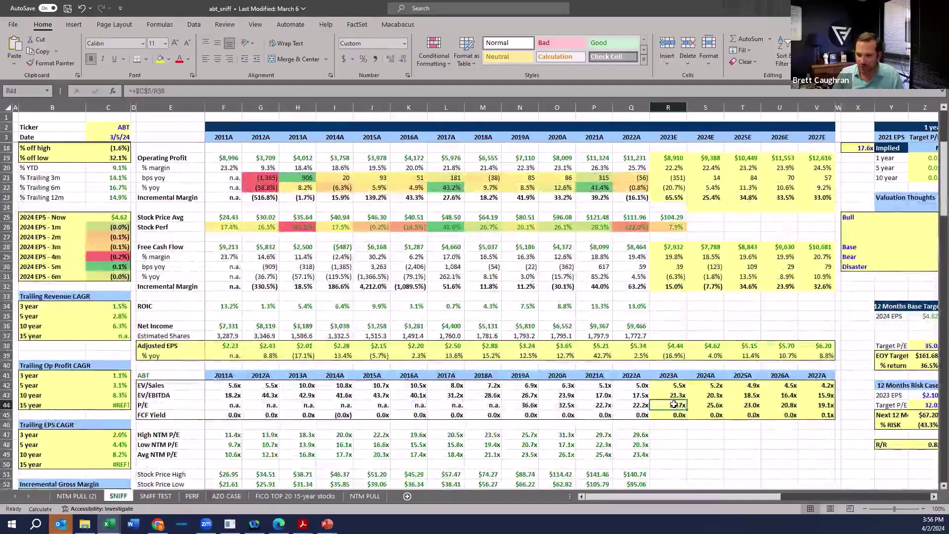
key("shift+Right")
key("shift+Right")
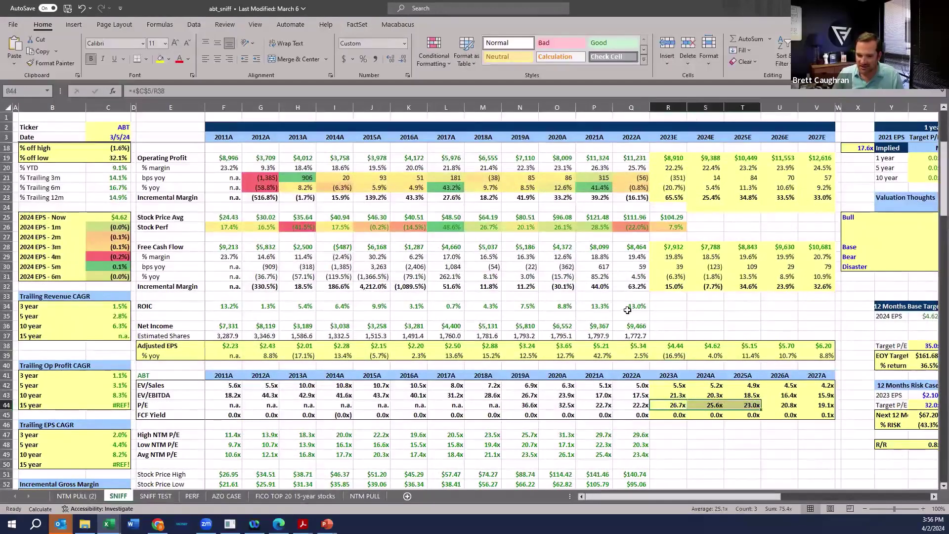
left_click_drag(627, 310, 505, 306)
scroll(82, 344, "up", 2)
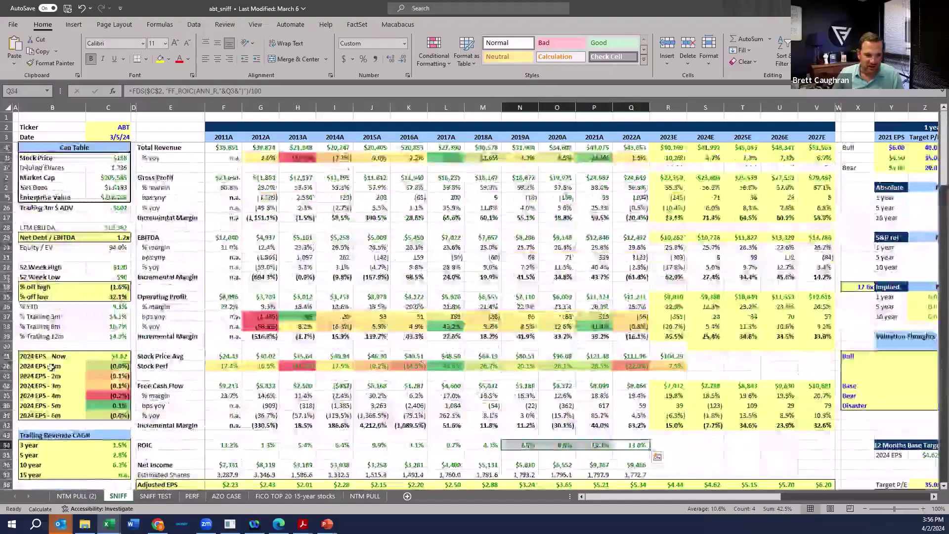
left_click_drag(46, 359, 105, 415)
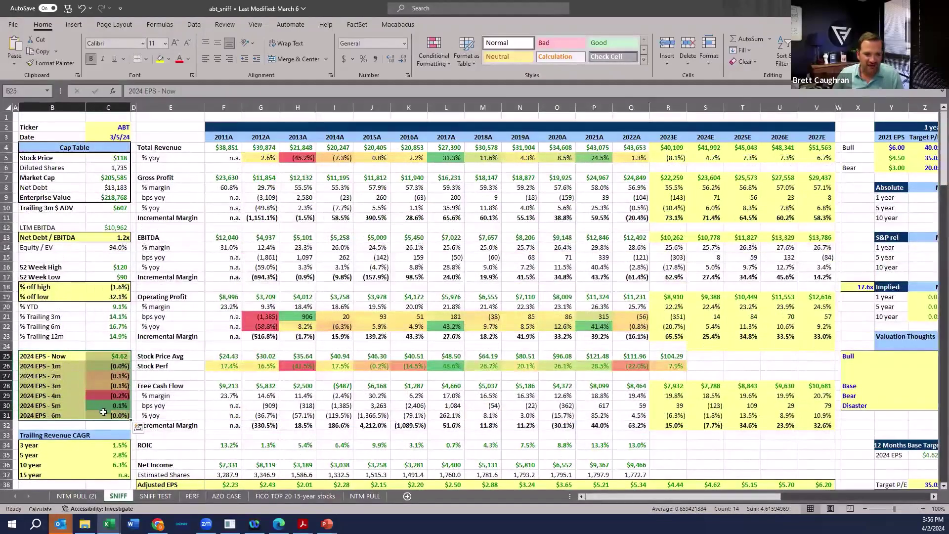
left_click_drag(115, 266, 119, 279)
left_click(117, 288)
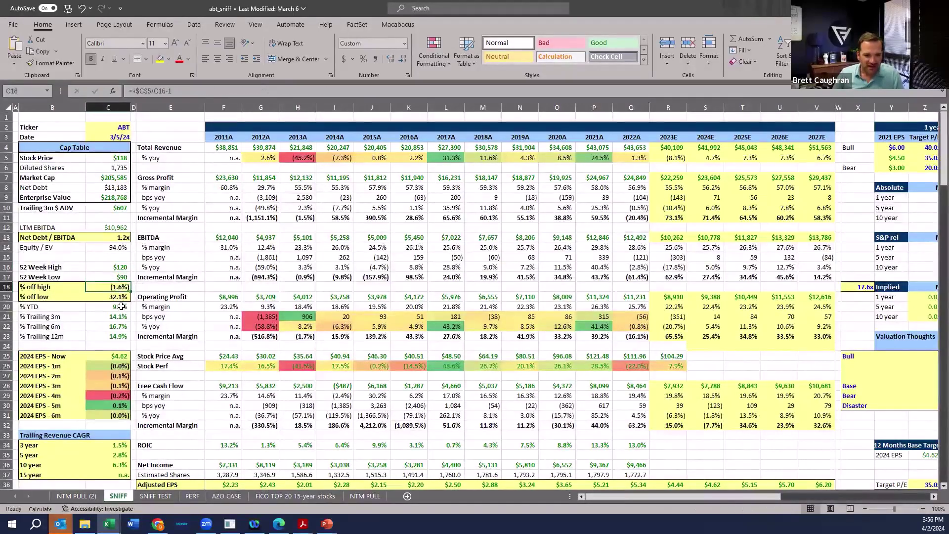
left_click(121, 306)
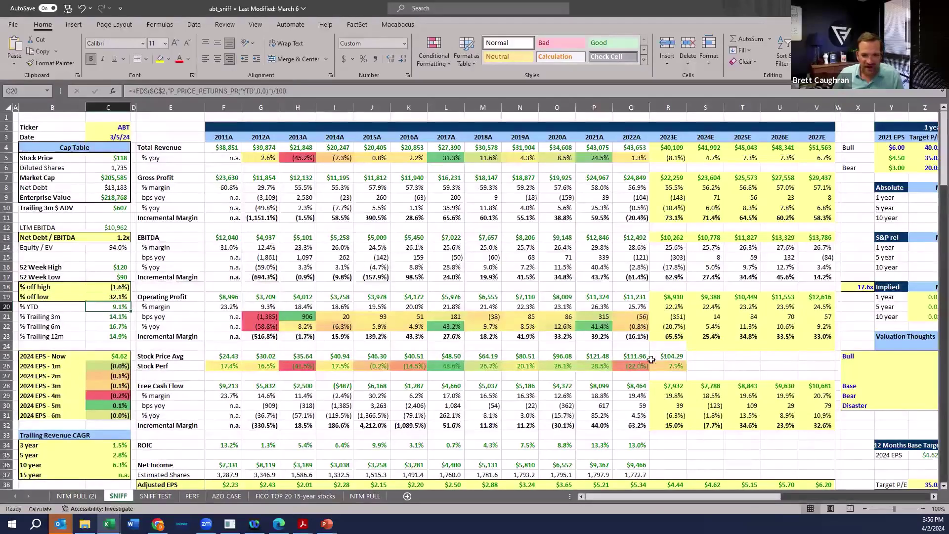
left_click(107, 235)
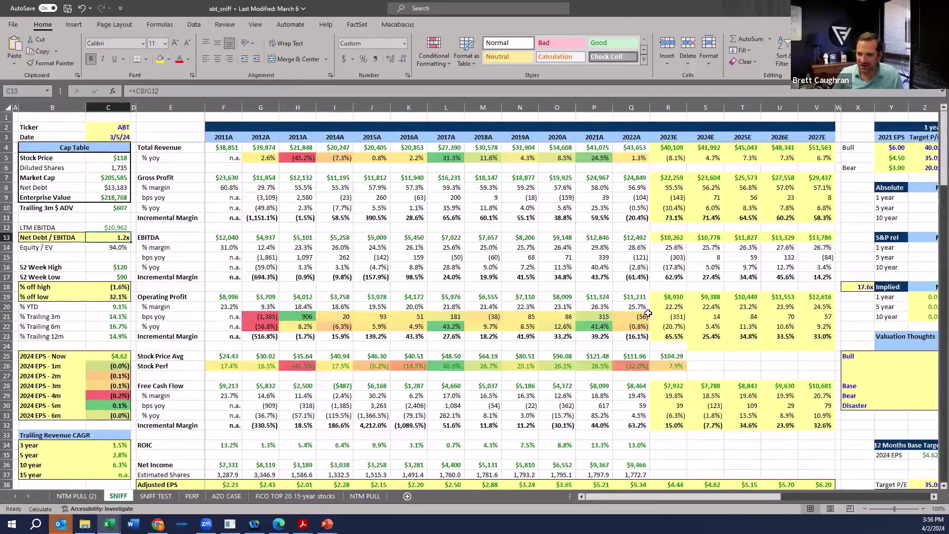
scroll(647, 313, "down", 2)
Change the return-scenarios EPS year heading to 2025.
scroll(741, 247, "up", 3)
left_click(865, 205)
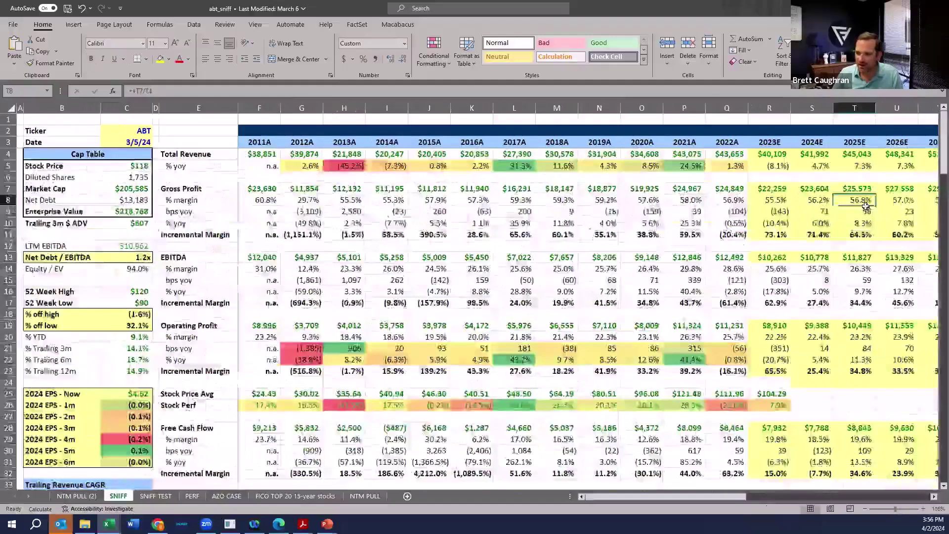
key("Right")
key("Right")
key("Right")
key("Right")
key("Right")
key("Right")
key("Right")
key("Right")
key("Right")
key("Right")
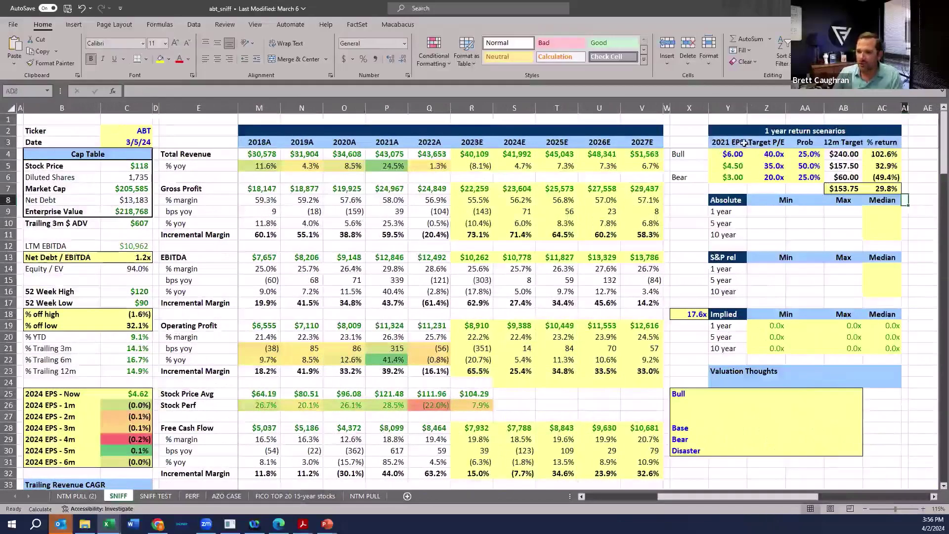
left_click(744, 143)
type("202")
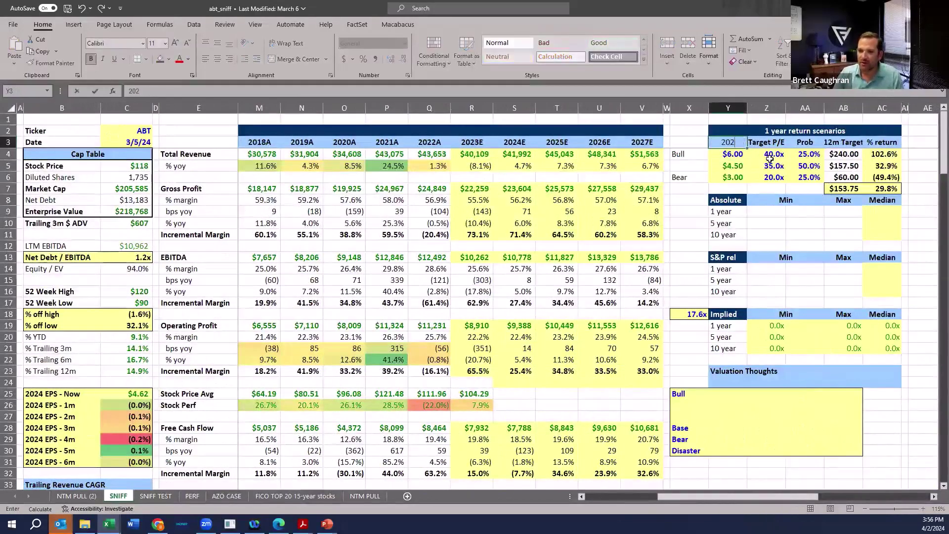
type("5")
key("Return")
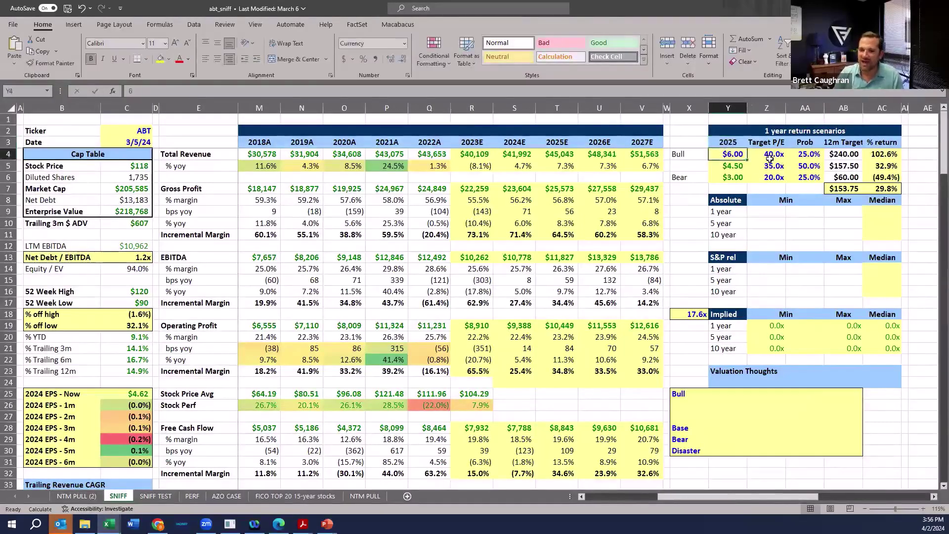
Enter the Bull case as $5.75 2025 EPS at a 27.5x target P/E.
scroll(781, 173, "down", 4)
scroll(799, 189, "up", 4)
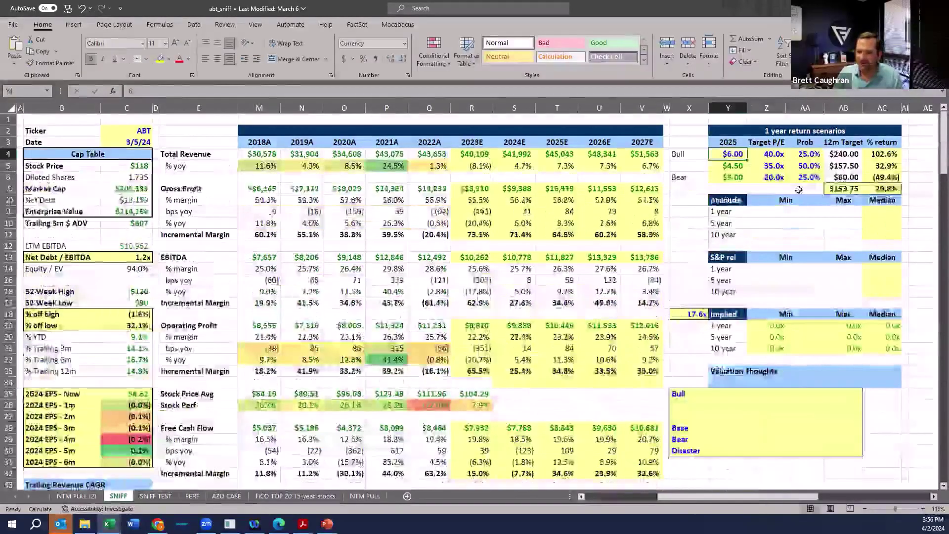
type("5.")
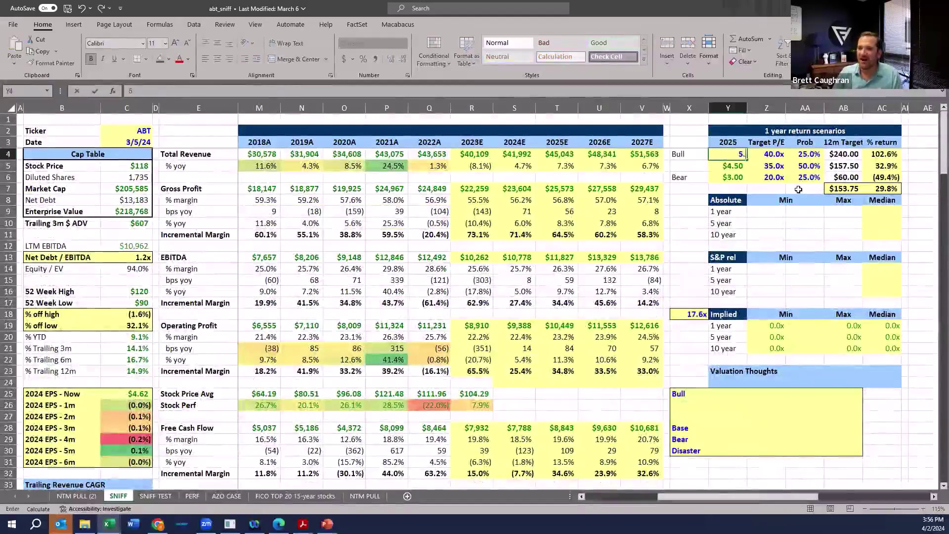
type("75")
key("Tab")
type("2")
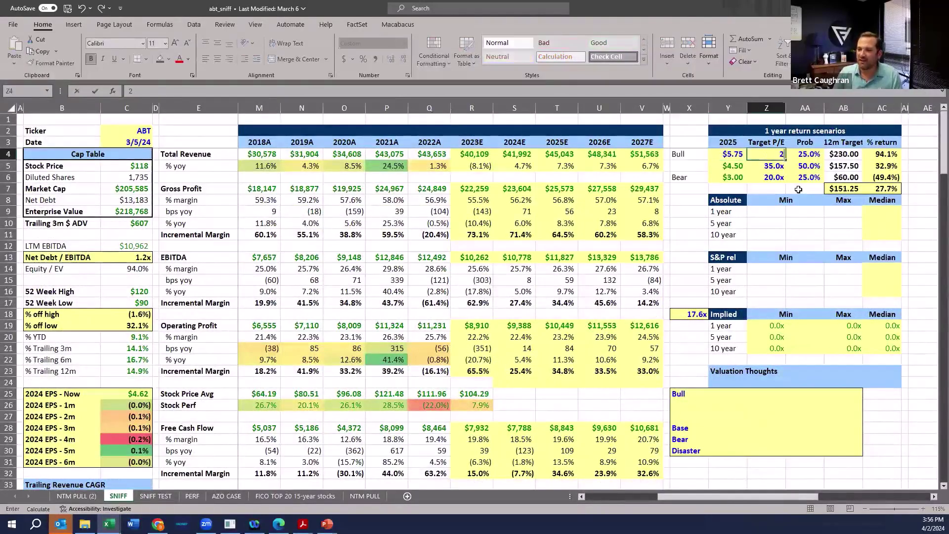
type("7.5")
key("Tab")
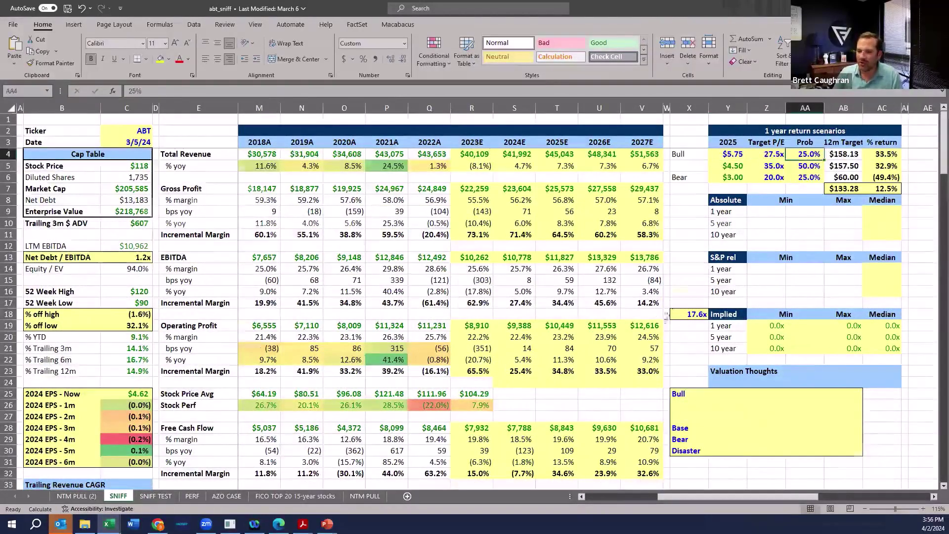
Move down to the NTM P/E history and select the Low NTM P/E row.
scroll(464, 284, "down", 7)
scroll(464, 284, "up", 7)
scroll(464, 284, "down", 9)
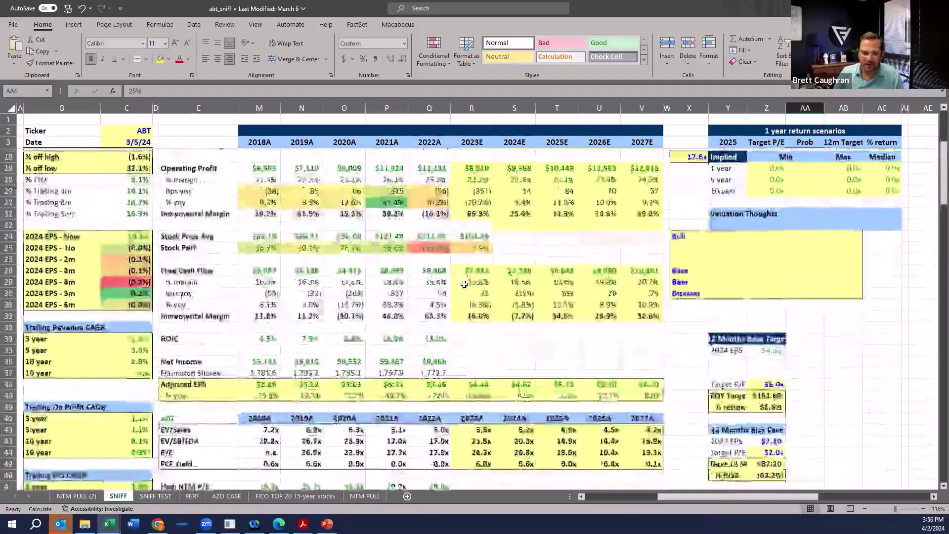
left_click(391, 279)
left_click(477, 352)
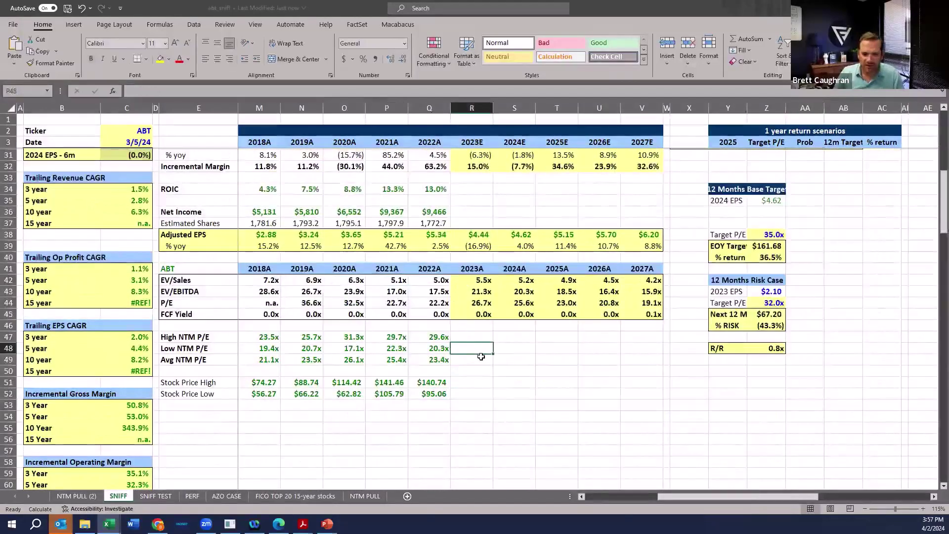
Select the Avg and High NTM P/E rows, including 2017A–2022A highs, to read their averages.
scroll(481, 357, "left", 3)
key("Down")
key("ctrl+shift+Right")
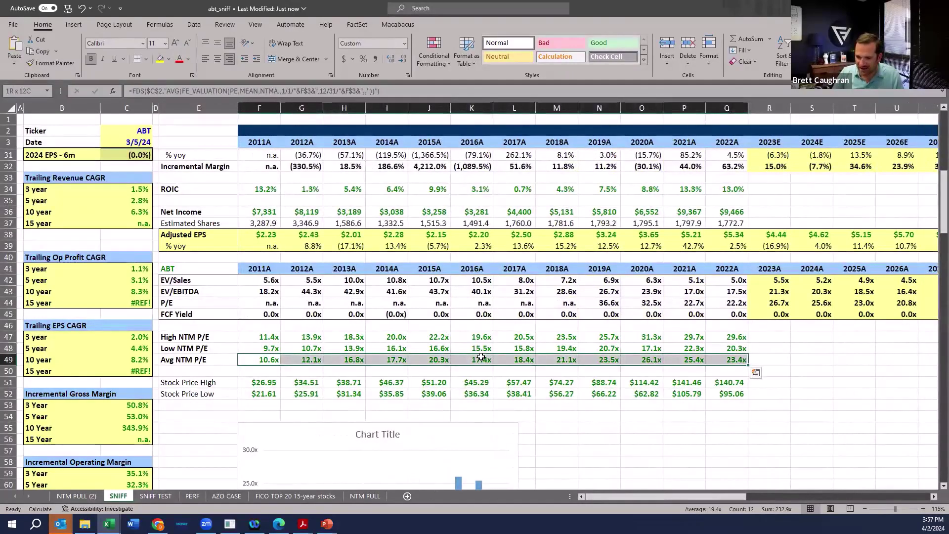
key("Up")
key("Up")
key("ctrl+shift+Right")
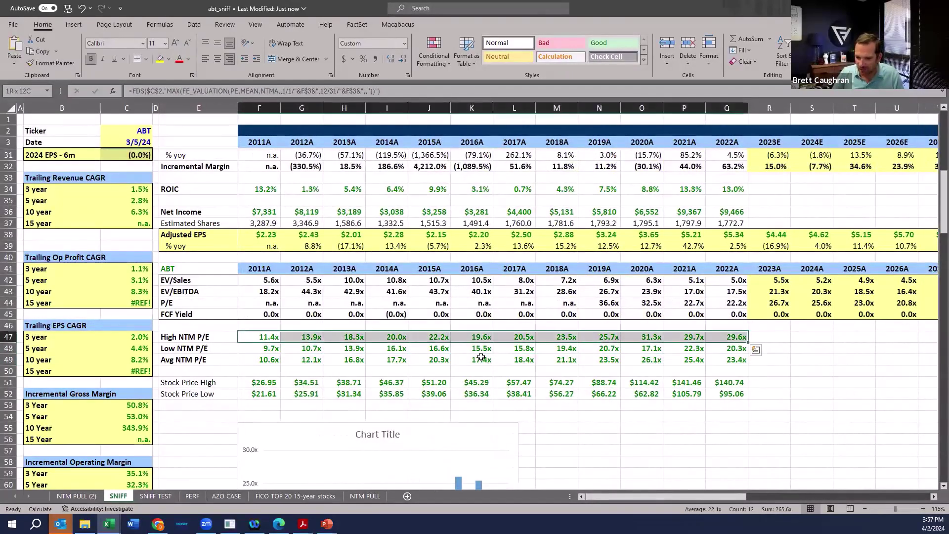
key("Right")
key("Right")
key("Right")
key("Right")
key("Right")
key("Right")
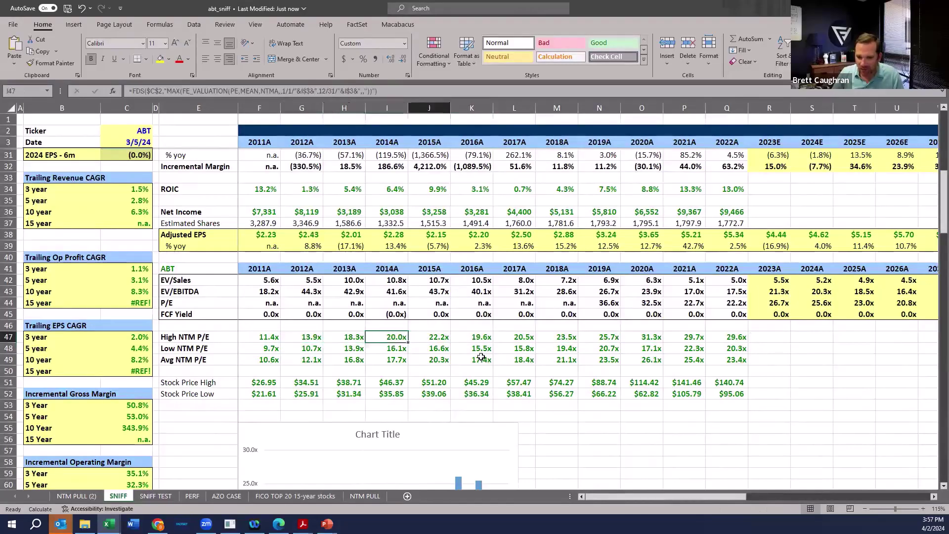
key("ctrl+shift+Right")
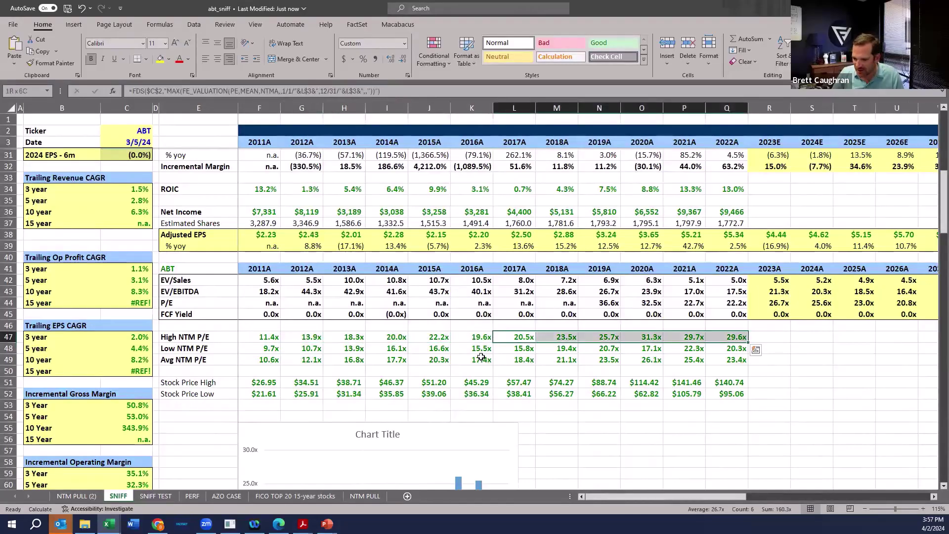
key("Right")
key("Right")
key("Right")
key("Right")
key("Right")
key("Right")
key("Right")
key("Right")
key("Right")
key("Right")
key("Right")
key("Right")
key("Right")
key("Right")
key("Right")
key("Right")
key("Right")
key("Right")
key("Right")
key("Right")
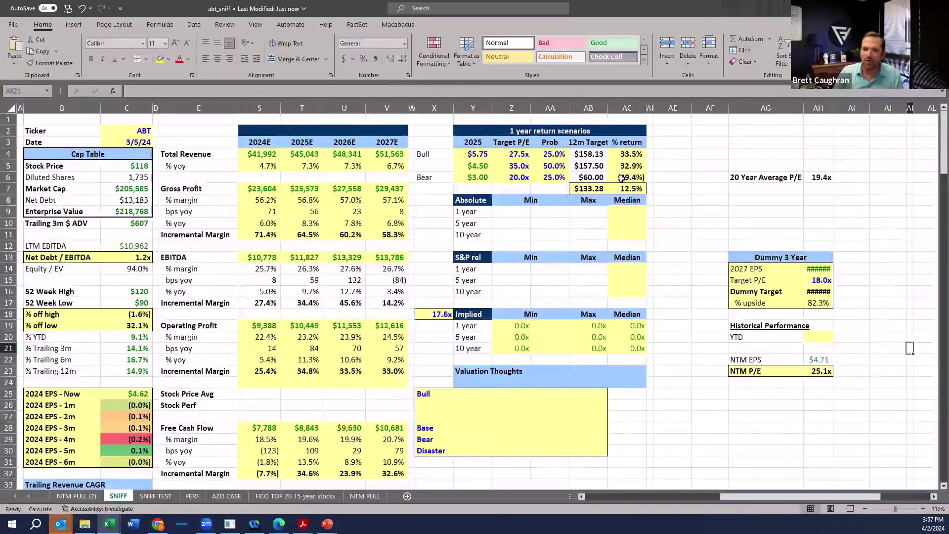
Label the middle scenario row 'Base' and check the Bull % return formula.
left_click(434, 165)
type("Base")
key("Tab")
key("Up")
key("Right")
key("Right")
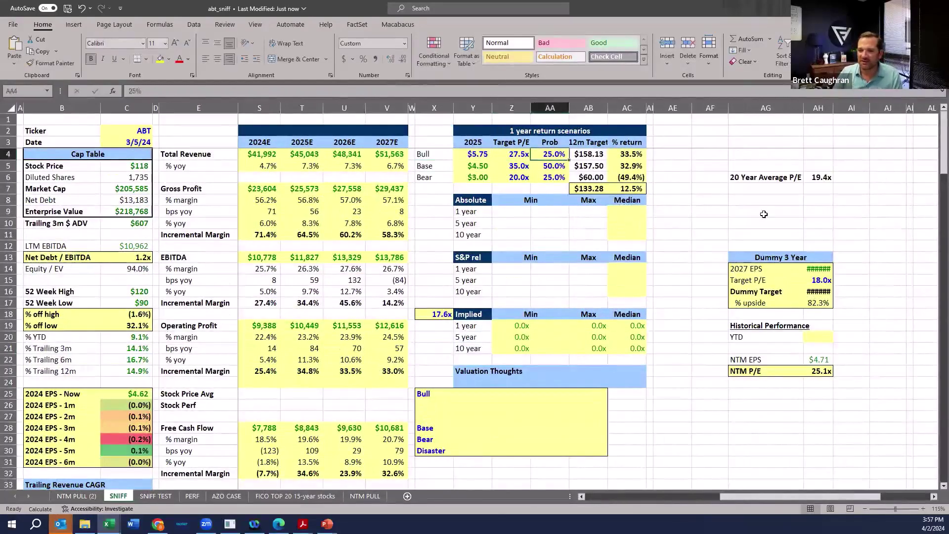
key("Right")
key("Right")
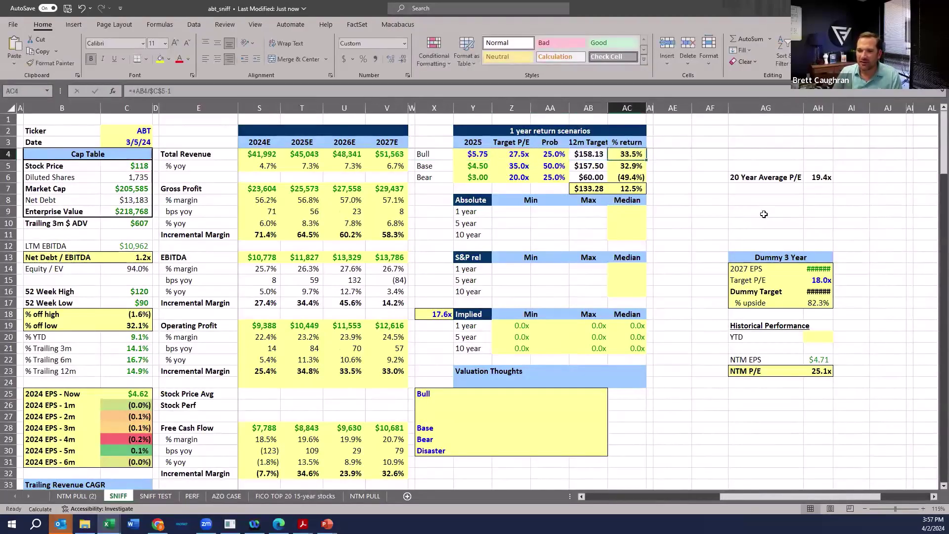
Enter the Base case as $5.25 2025 EPS at a 25x target P/E.
key("Down")
key("Left")
key("Left")
key("Left")
key("Left")
type("5.25")
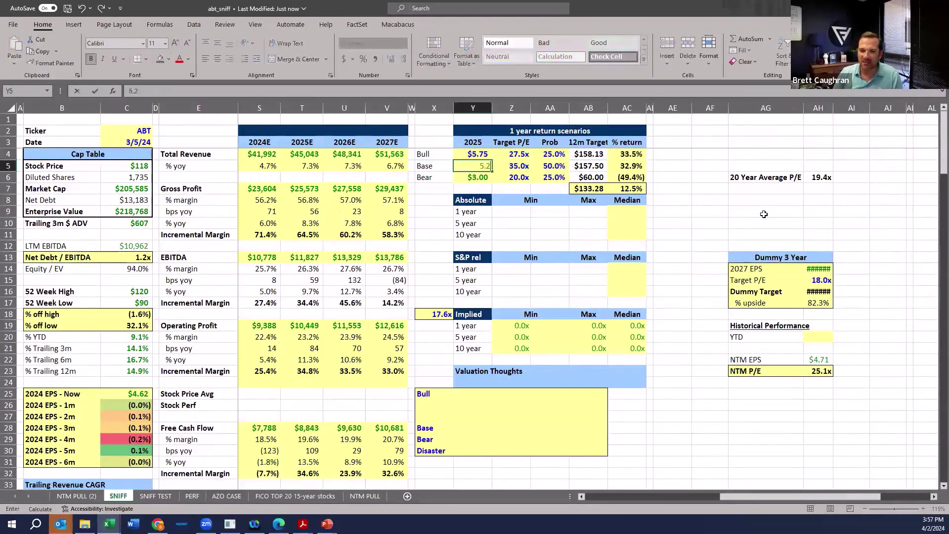
key("Tab")
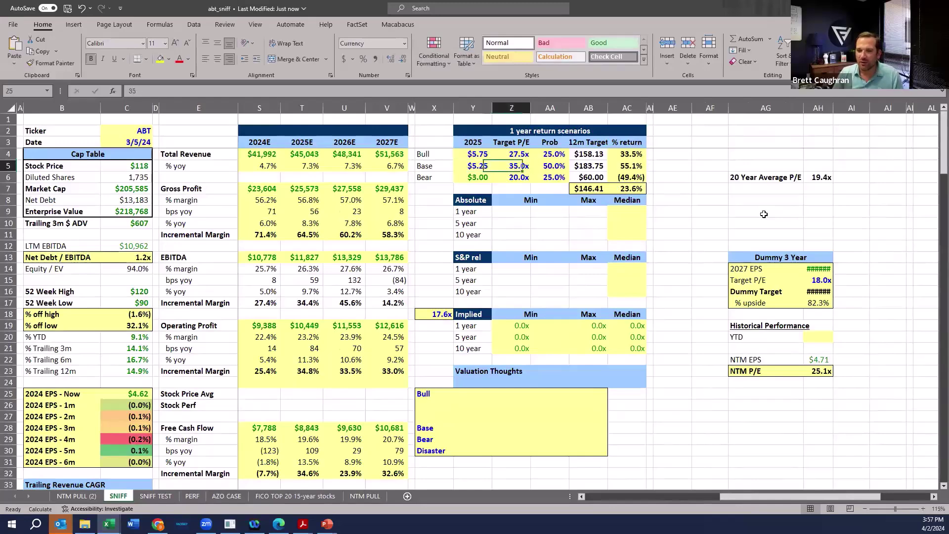
type("25")
key("Tab")
key("Tab")
Set Bear 2025 EPS to $4.75, undo an accidental picture paste, and check the recalculated returns.
key("Down")
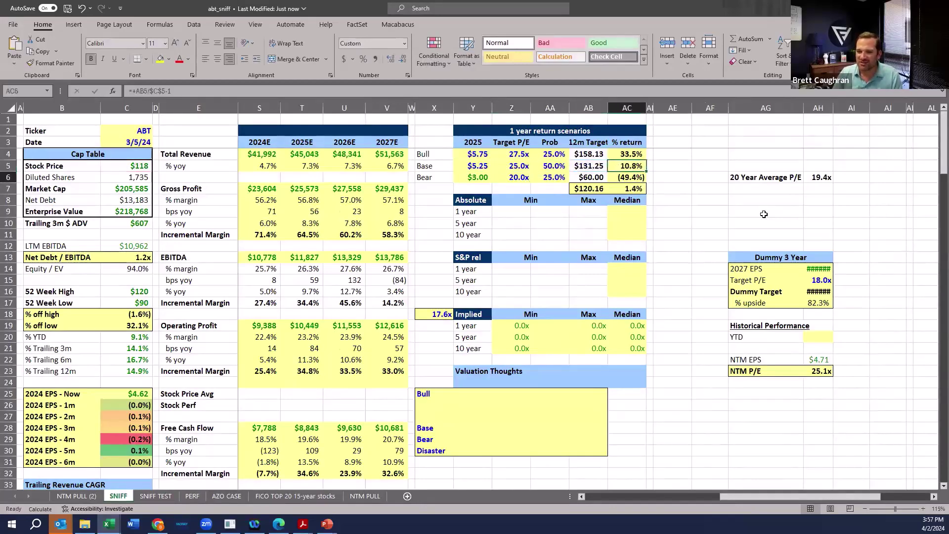
key("Left")
key("Left")
key("Left")
type("4.")
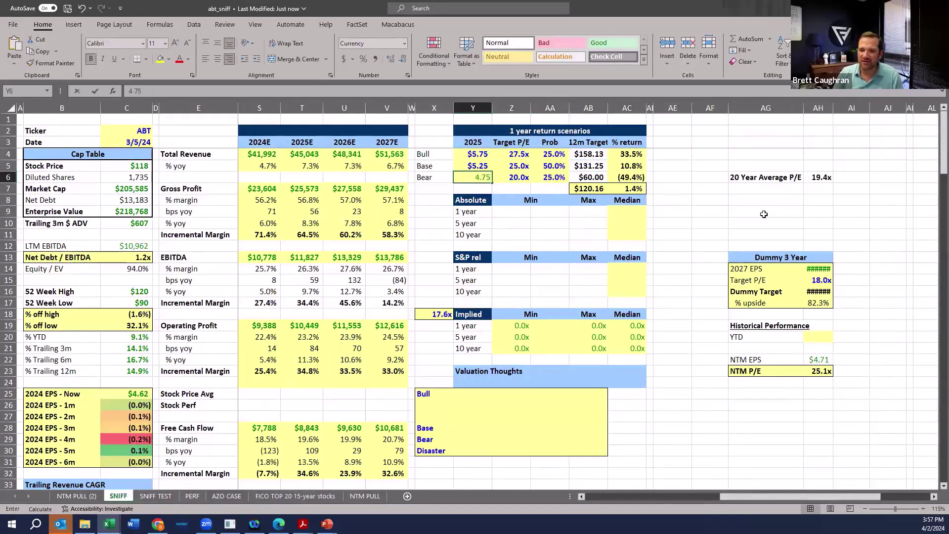
key("Return")
key("ctrl+v")
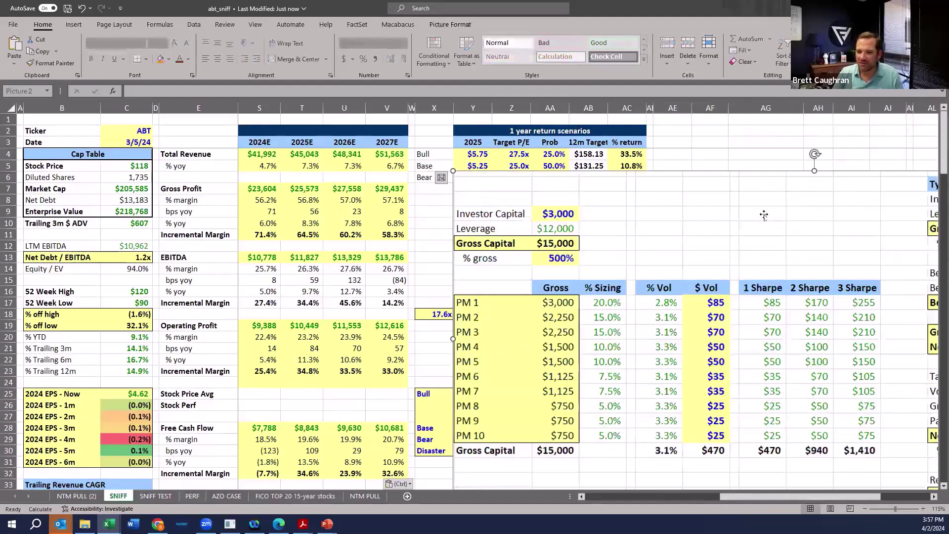
key("ctrl+z")
key("Right")
key("Right")
key("Right")
key("Right")
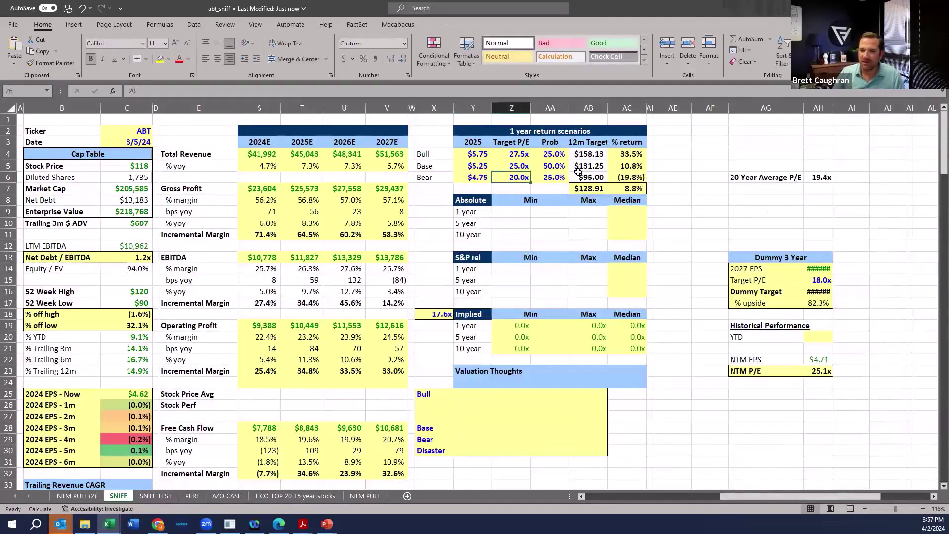
key("Left")
key("Down")
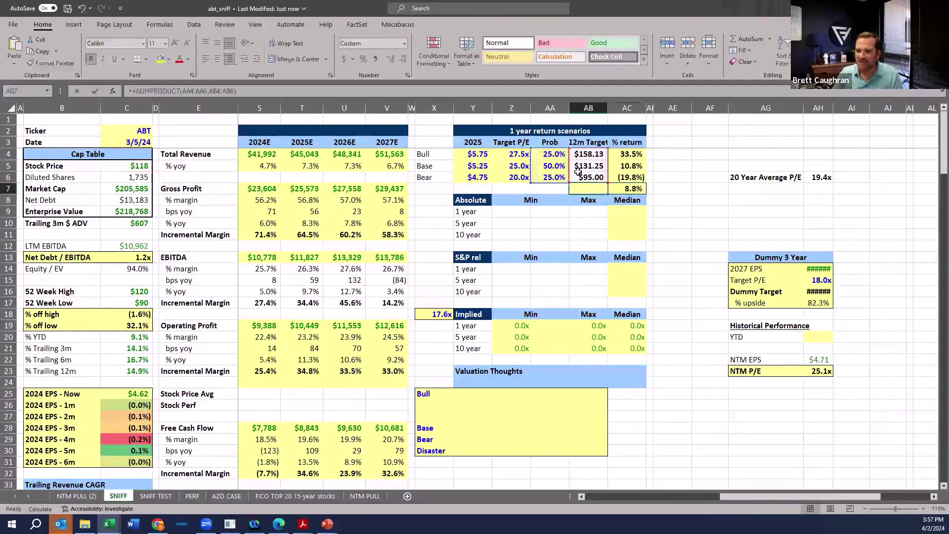
Link an empty cell above the scenario table to the $5.15 2025E Adjusted EPS.
left_click(564, 167)
scroll(664, 176, "up", 3)
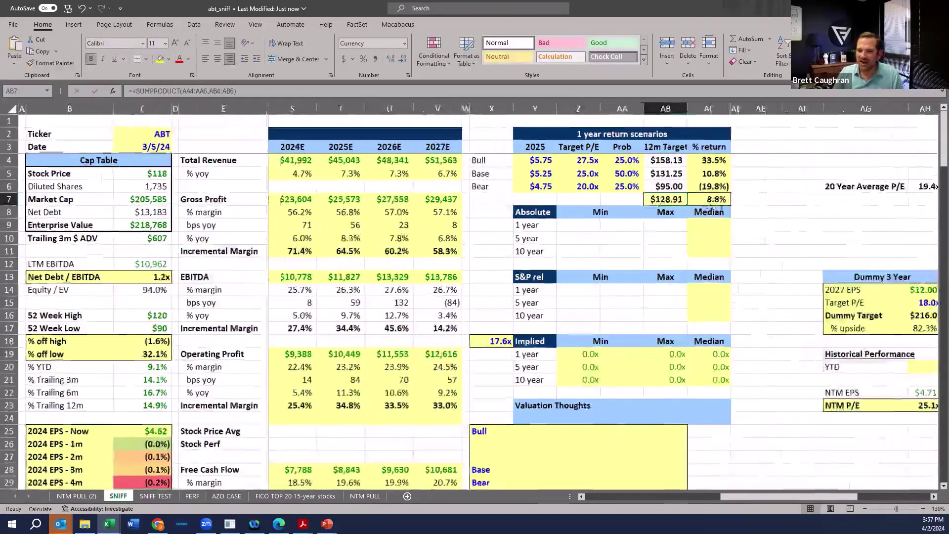
left_click(662, 127)
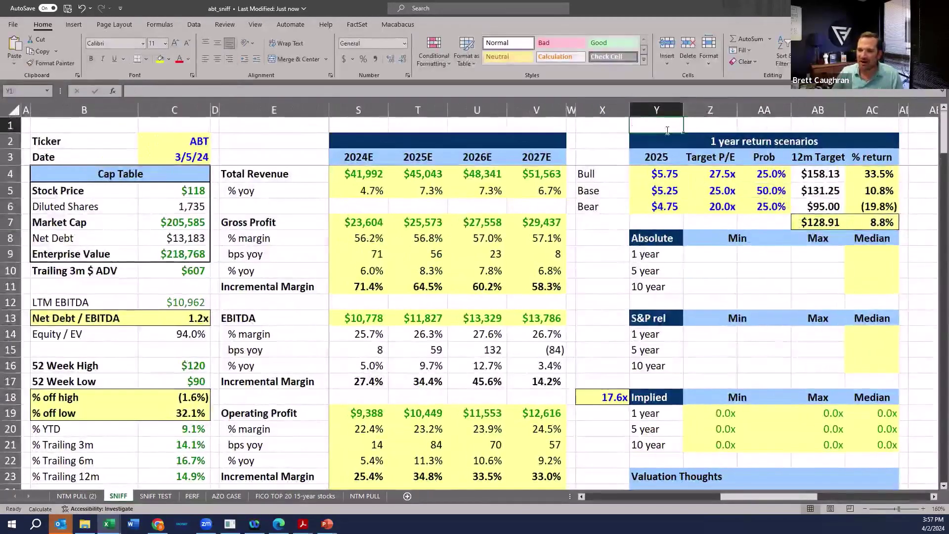
type("+")
scroll(434, 425, "down", 3)
scroll(435, 425, "down", 5)
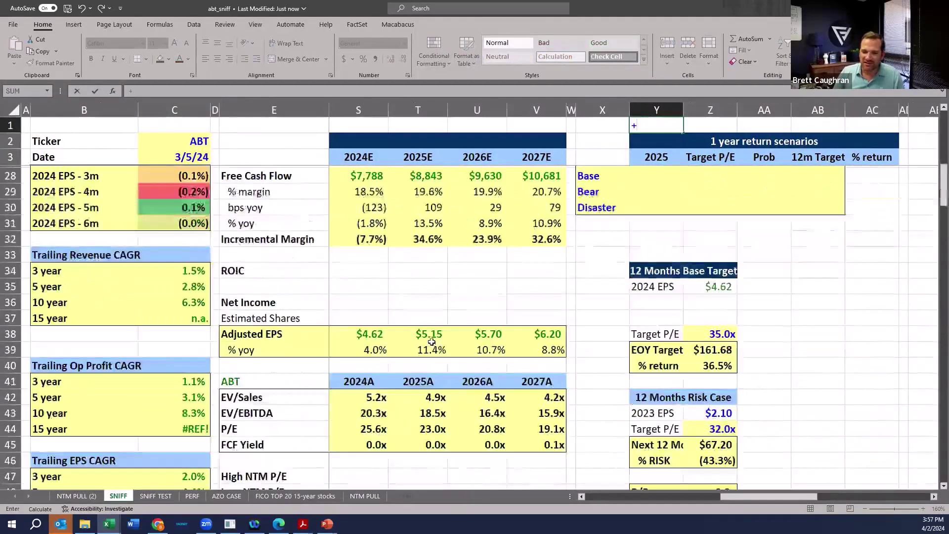
left_click(439, 341)
key("Return")
Trace the linked $5.15 value back to its source, then return to it.
scroll(439, 341, "up", 8)
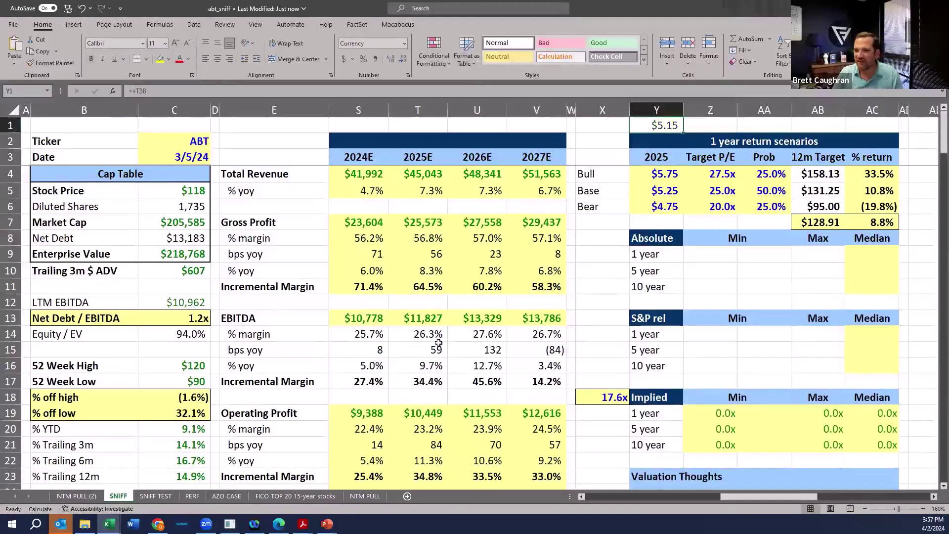
key("ctrl+bracketleft")
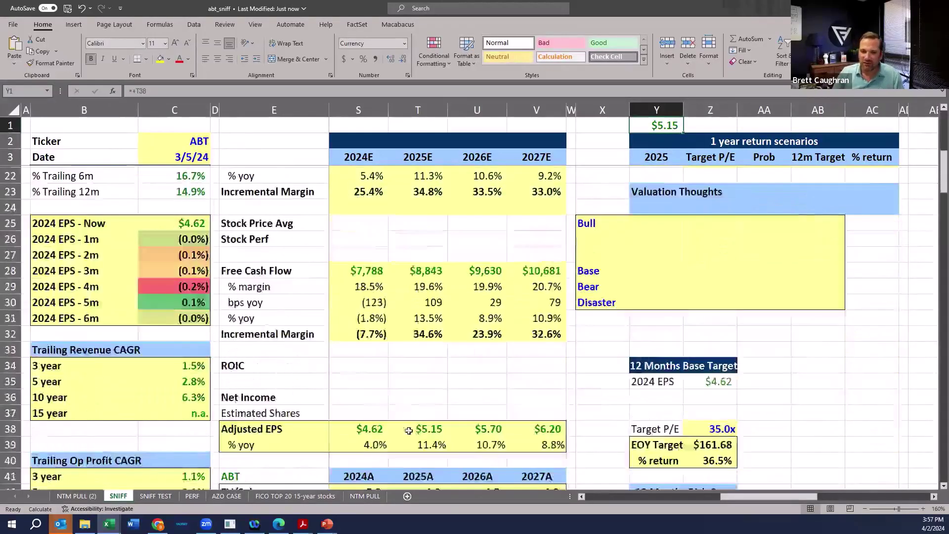
scroll(528, 418, "up", 6)
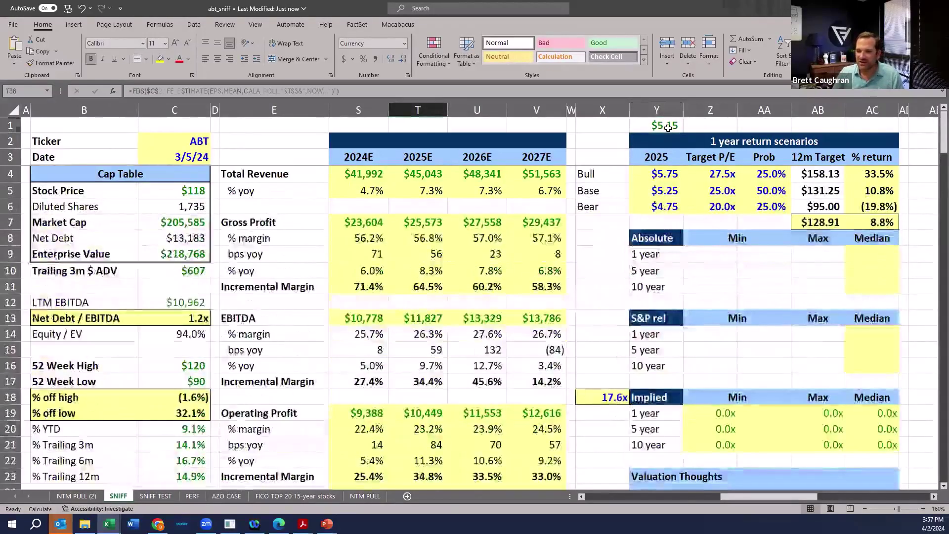
left_click(634, 131)
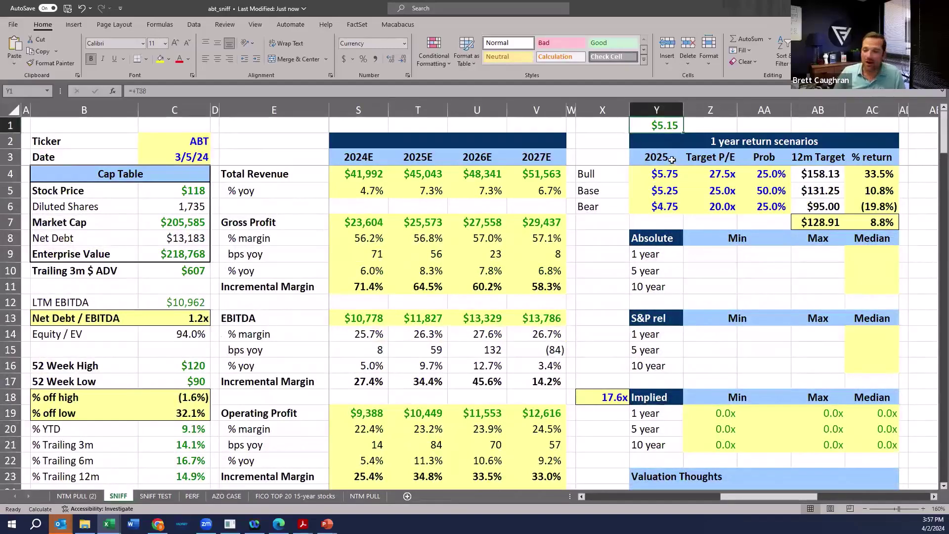
Review the scenario EPS values, target P/Es, % returns and weighted return formula.
left_click(653, 171)
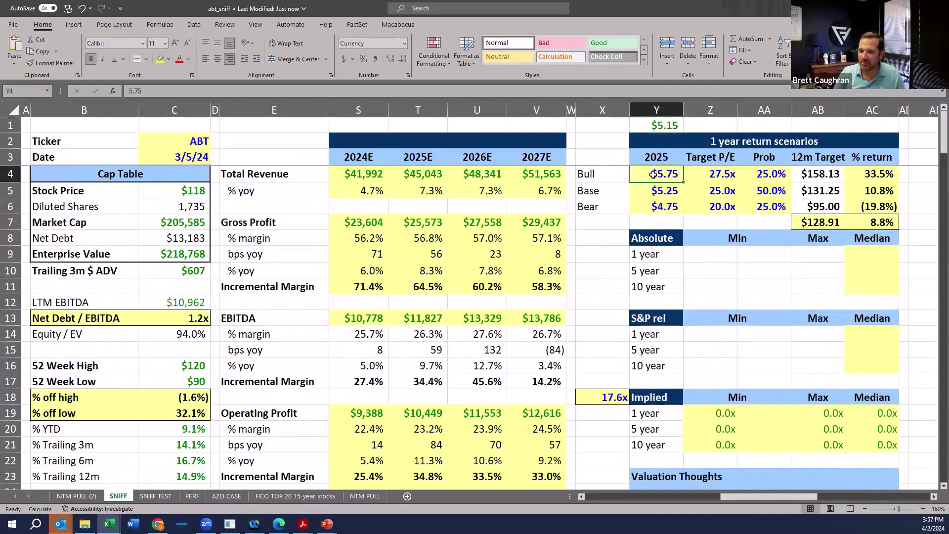
left_click(663, 207)
left_click(665, 194)
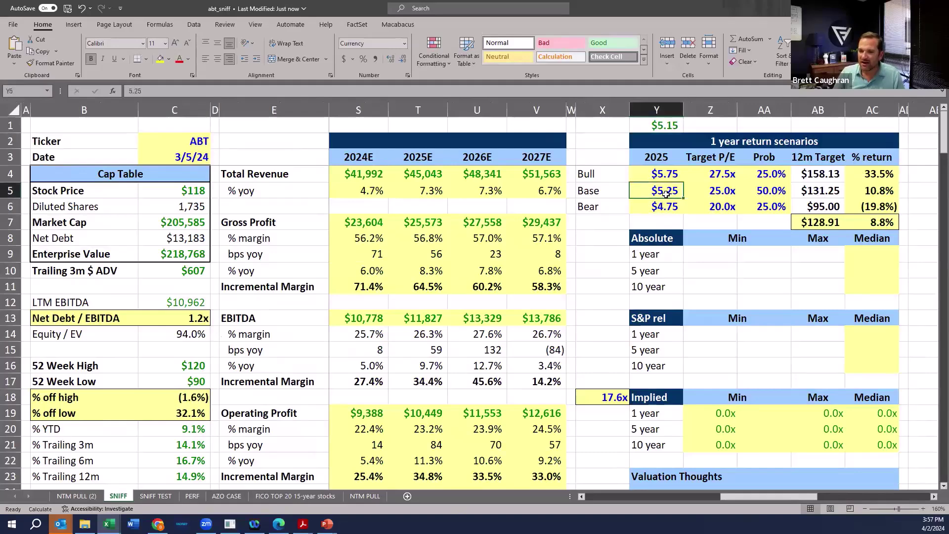
left_click_drag(721, 178, 720, 205)
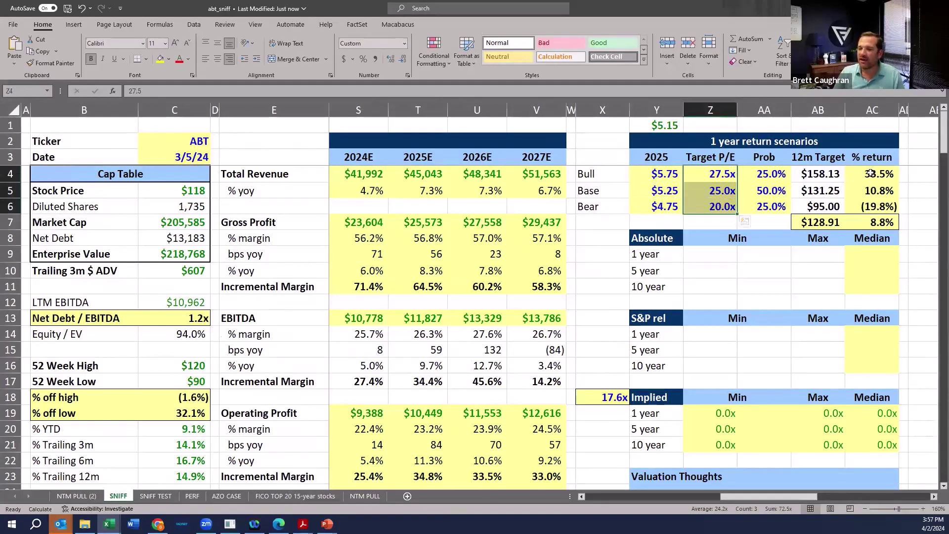
left_click_drag(871, 172, 867, 206)
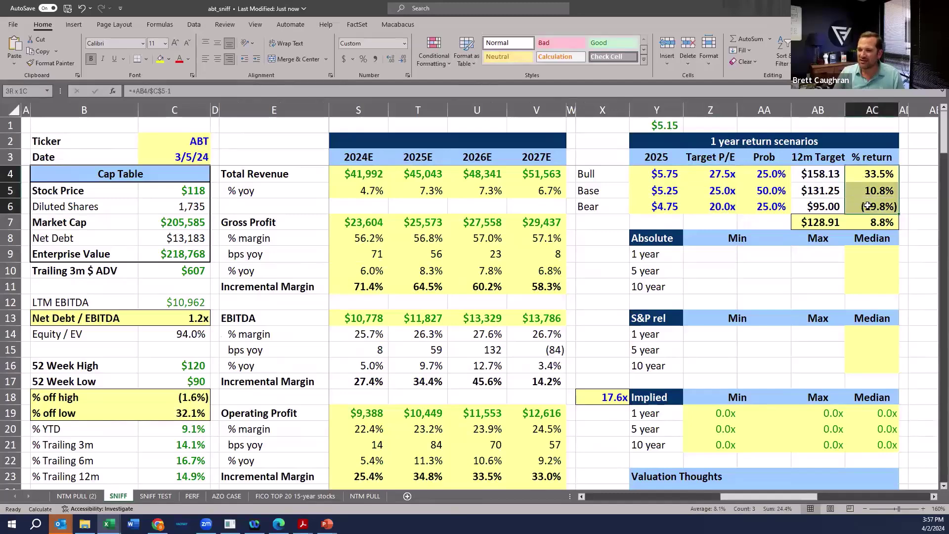
left_click(870, 222)
double_click(870, 224)
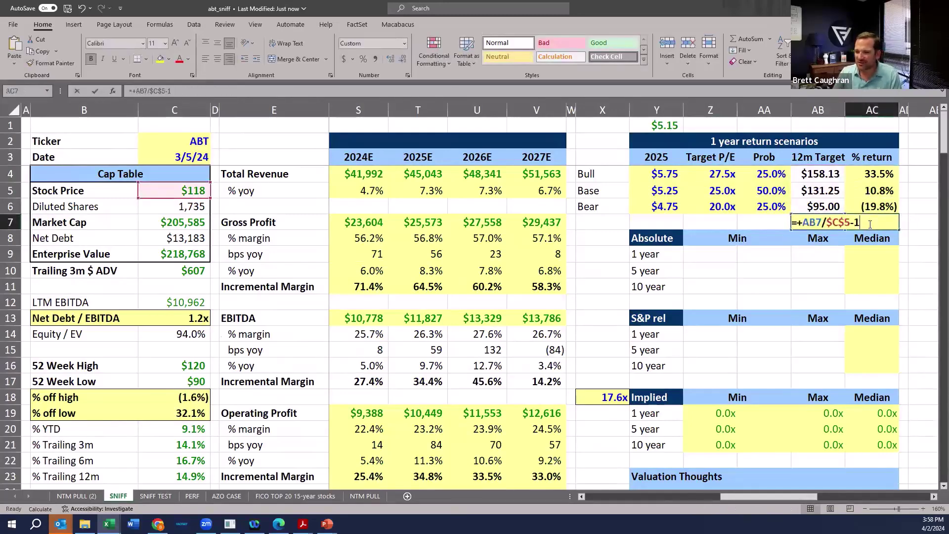
left_click(820, 223)
double_click(824, 226)
key("Escape")
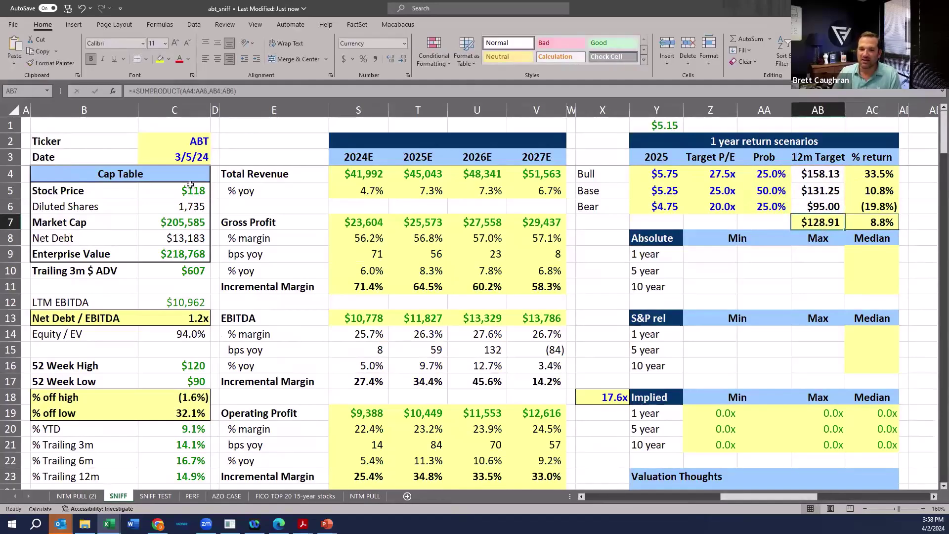
left_click(190, 190)
type("100")
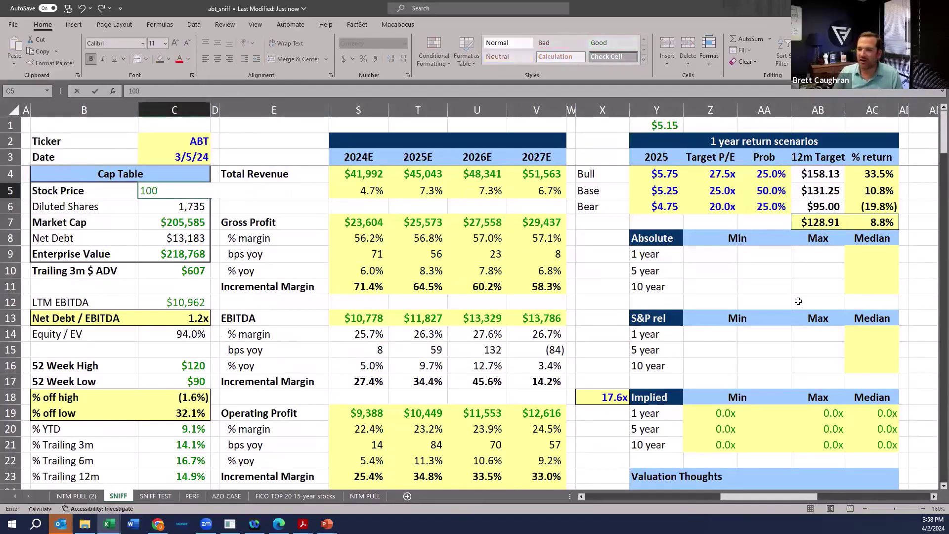
key("Return")
left_click(872, 349)
left_click(872, 222)
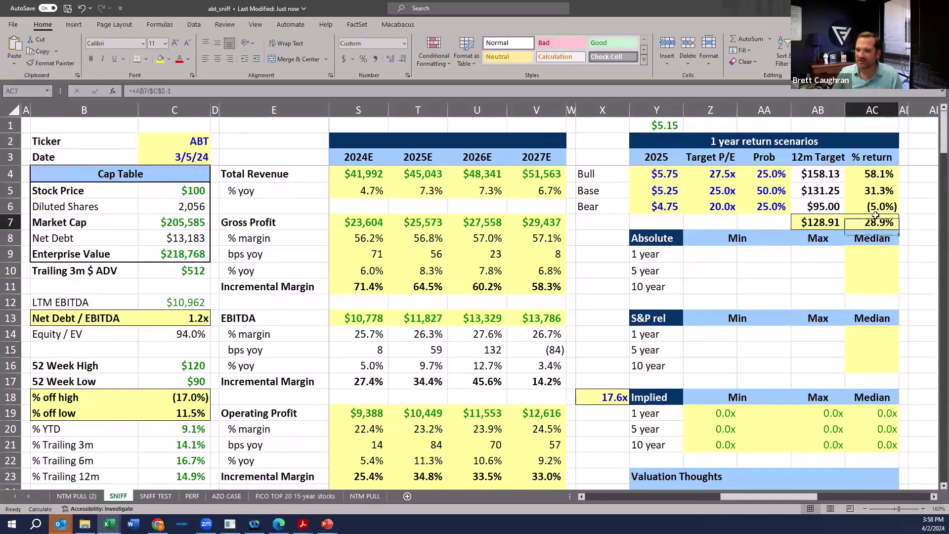
left_click(666, 207)
left_click(824, 205)
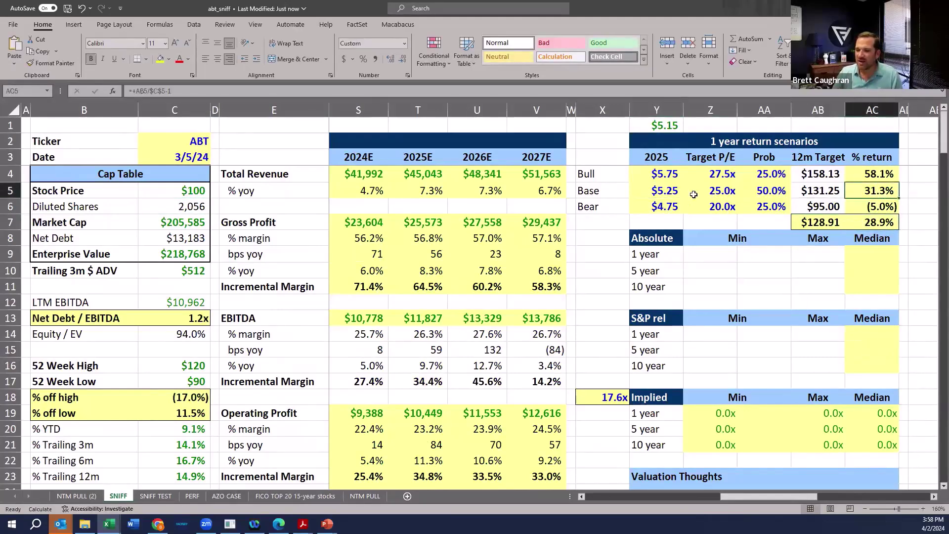
left_click_drag(657, 191, 874, 200)
left_click(711, 270)
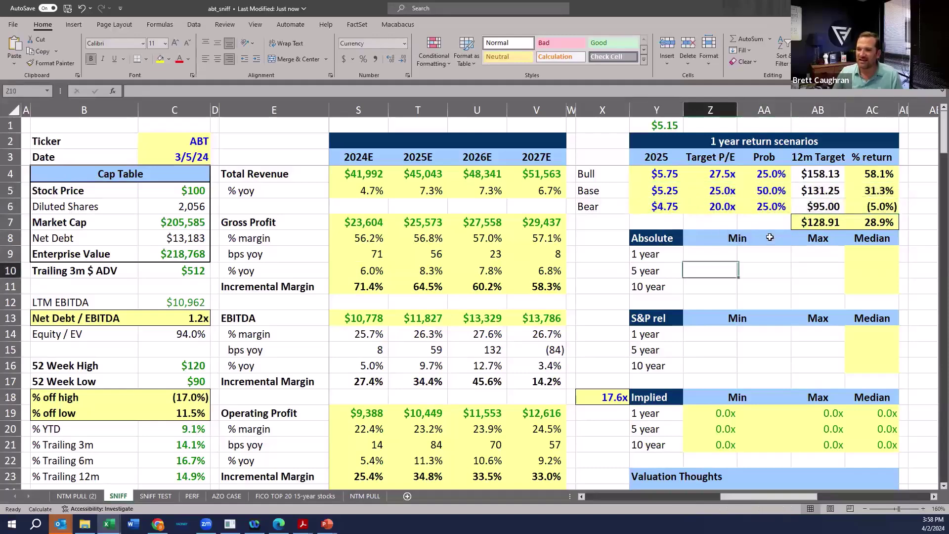
key("ctrl+z")
left_click_drag(360, 224, 411, 226)
left_click(565, 237)
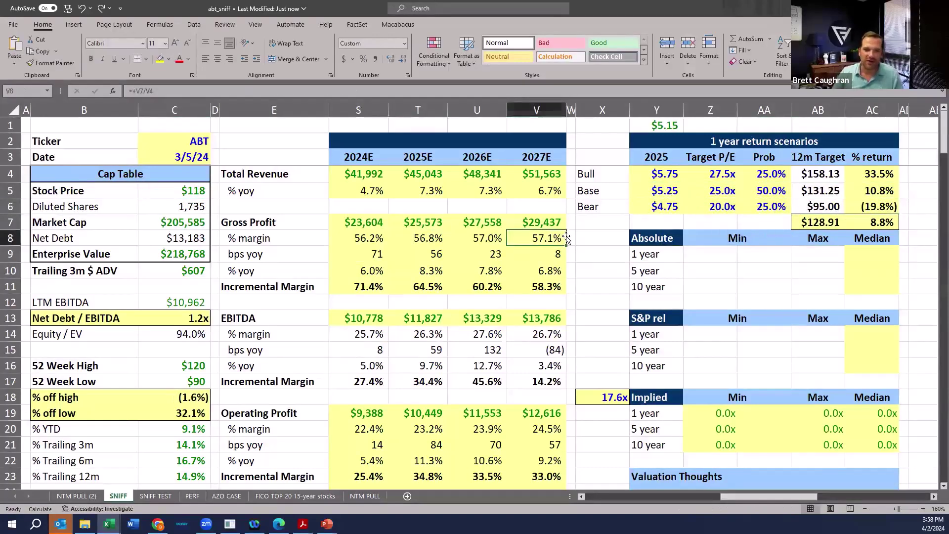
key("Left")
key("Left")
key("Left")
key("Left")
key("Left")
key("Left")
key("Left")
key("Left")
key("Left")
key("Left")
key("Left")
key("Left")
key("Left")
key("Left")
key("Left")
key("Left")
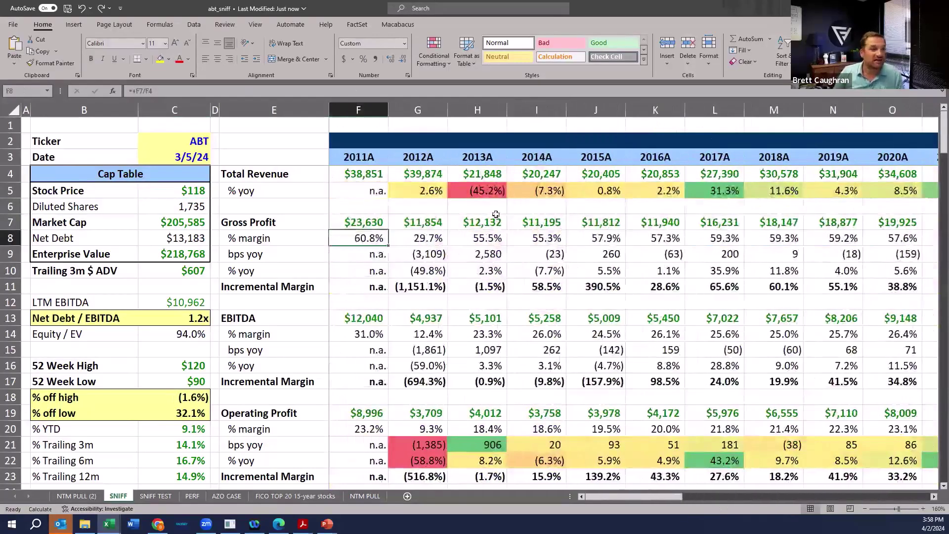
scroll(482, 199, "down", 4)
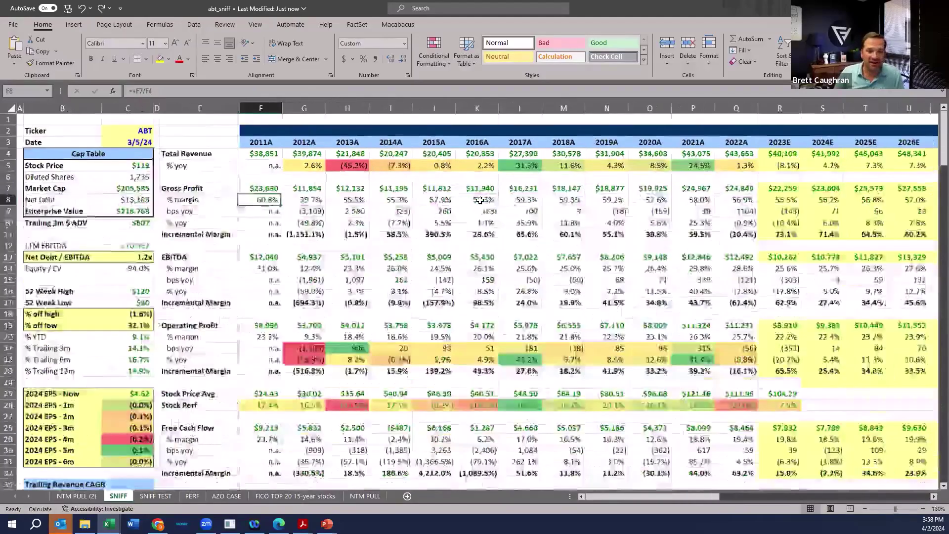
scroll(467, 199, "down", 3)
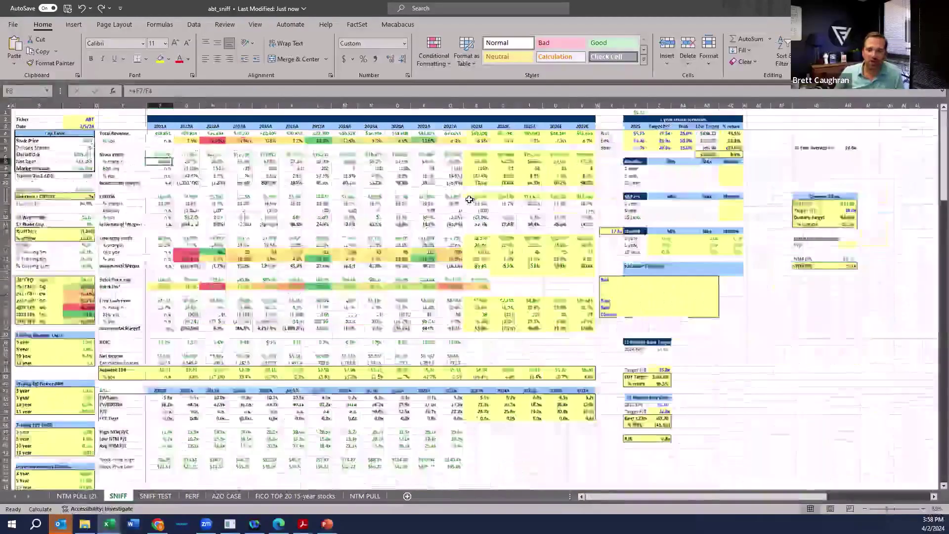
scroll(469, 199, "up", 2)
scroll(400, 231, "down", 3)
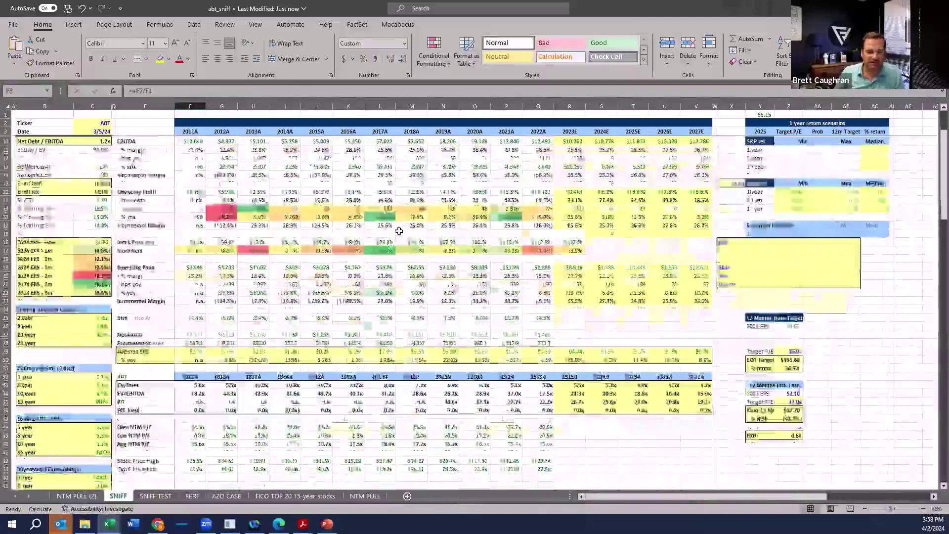
scroll(401, 240, "up", 3)
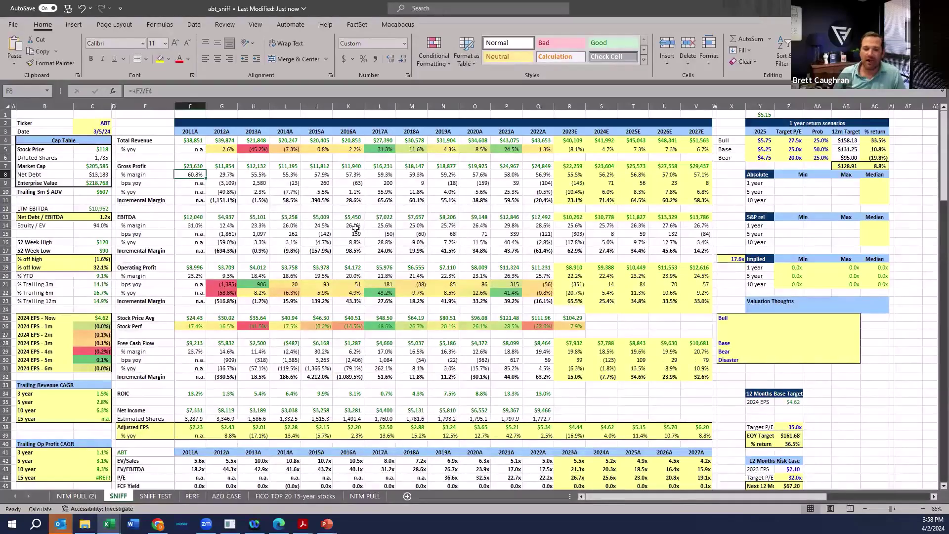
scroll(326, 221, "down", 3)
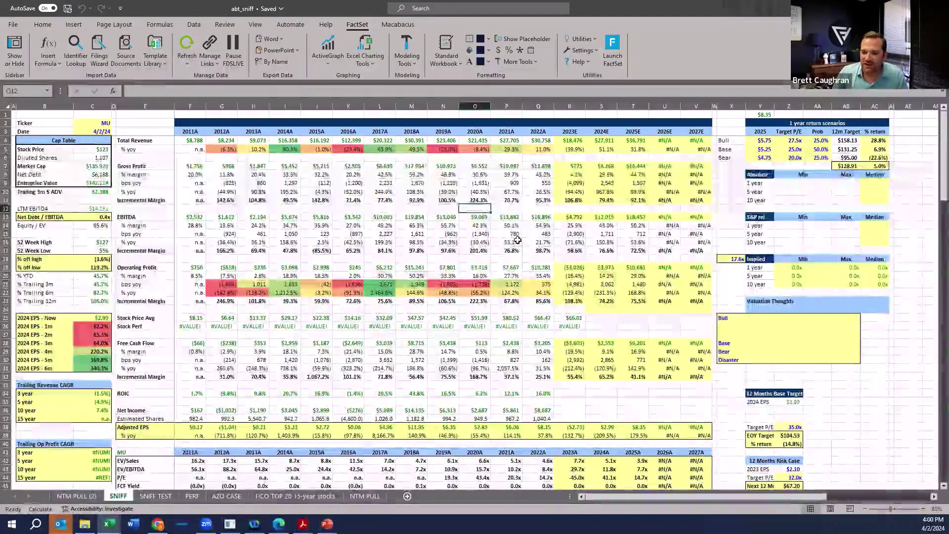
left_click(285, 233)
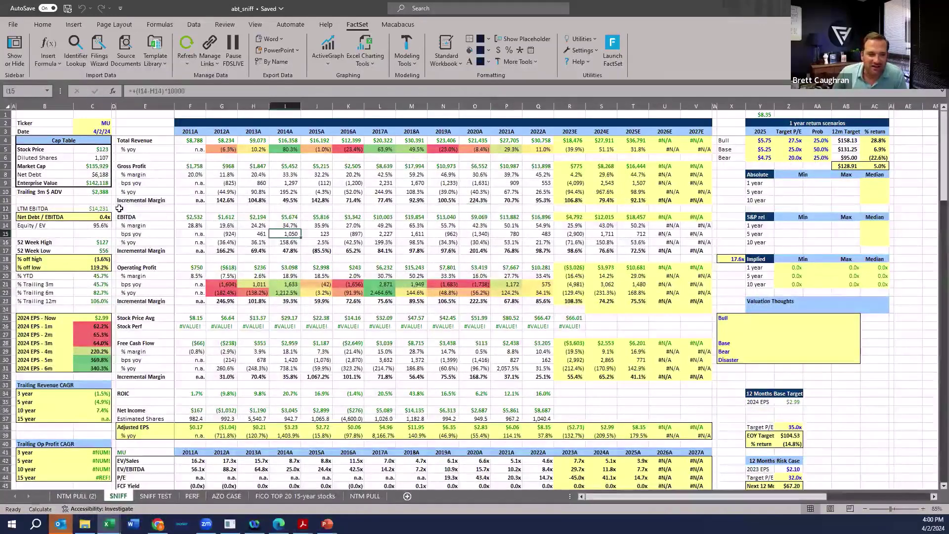
scroll(89, 180, "up", 5)
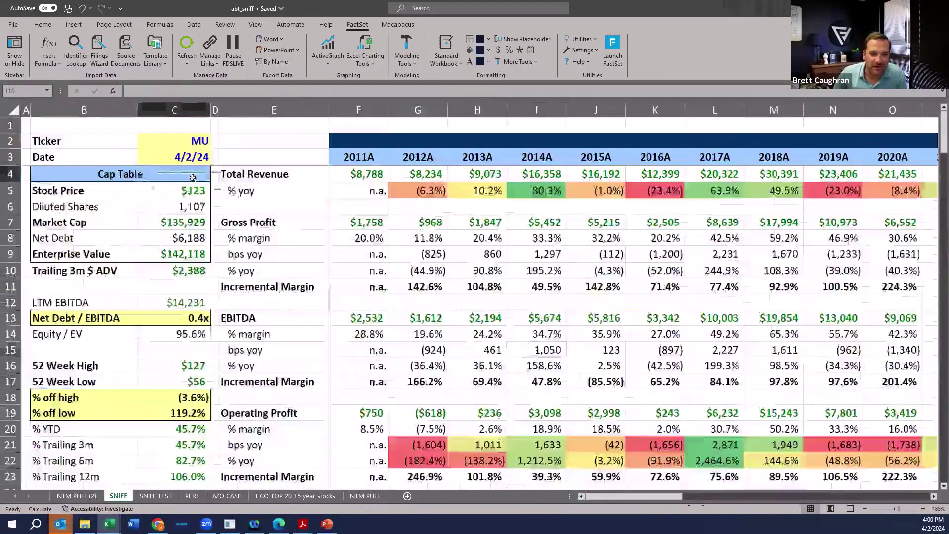
left_click(205, 191)
left_click(192, 221)
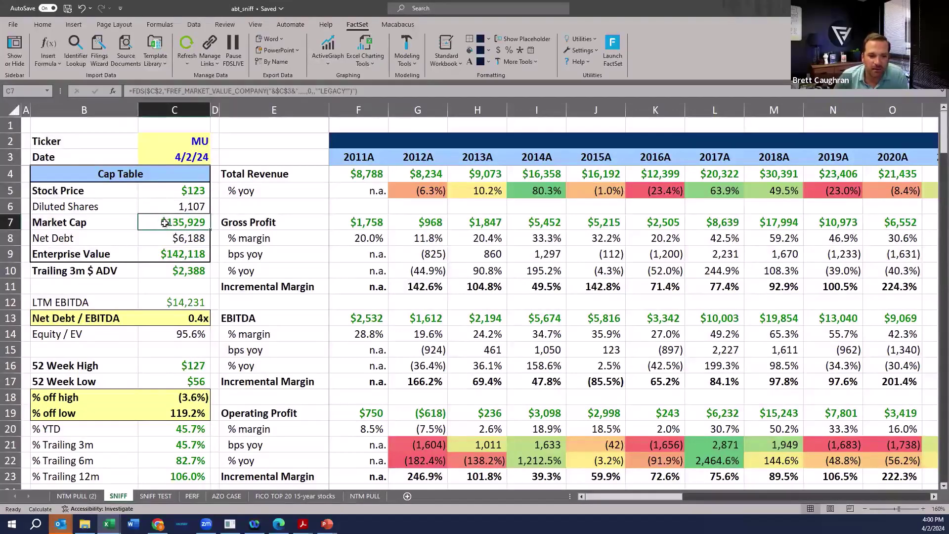
left_click(187, 240)
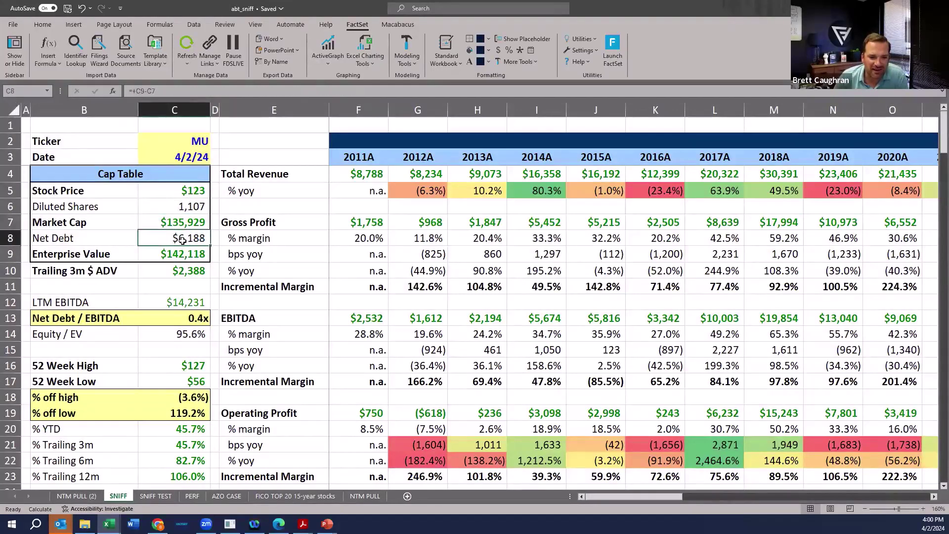
key("Down")
key("Up")
left_click(177, 313)
left_click(182, 302)
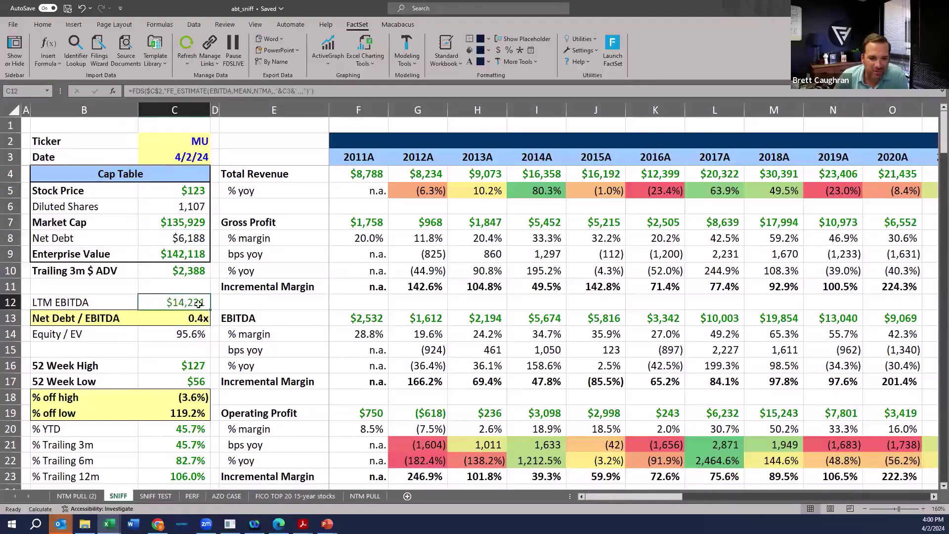
left_click(198, 319)
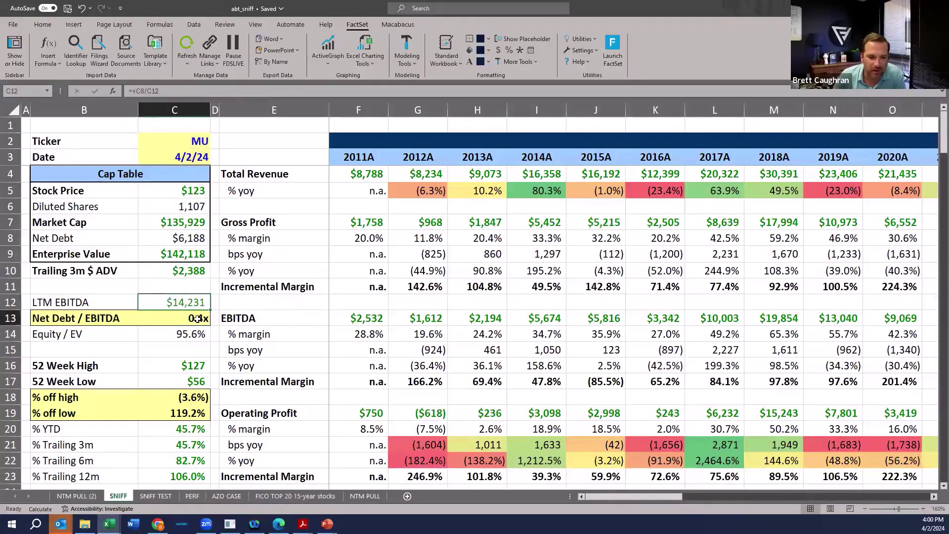
left_click(129, 336)
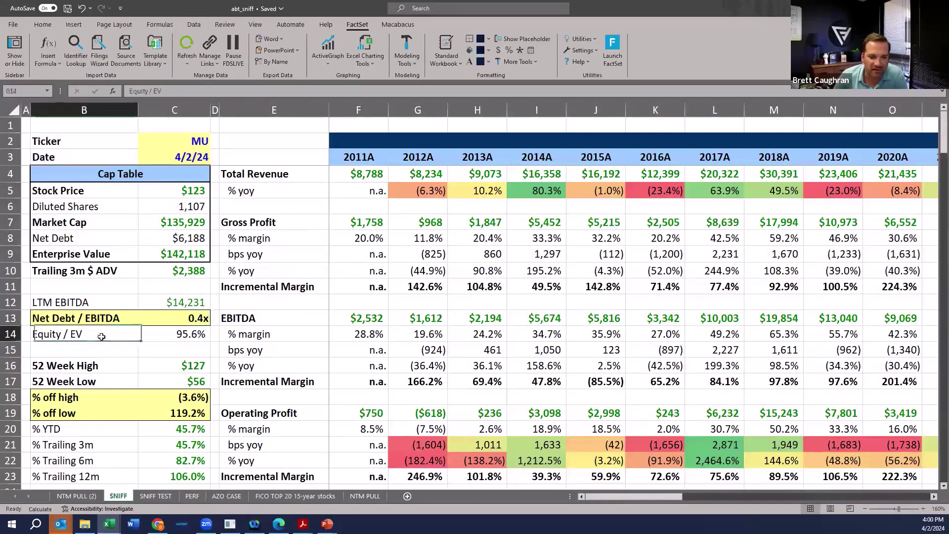
left_click(187, 334)
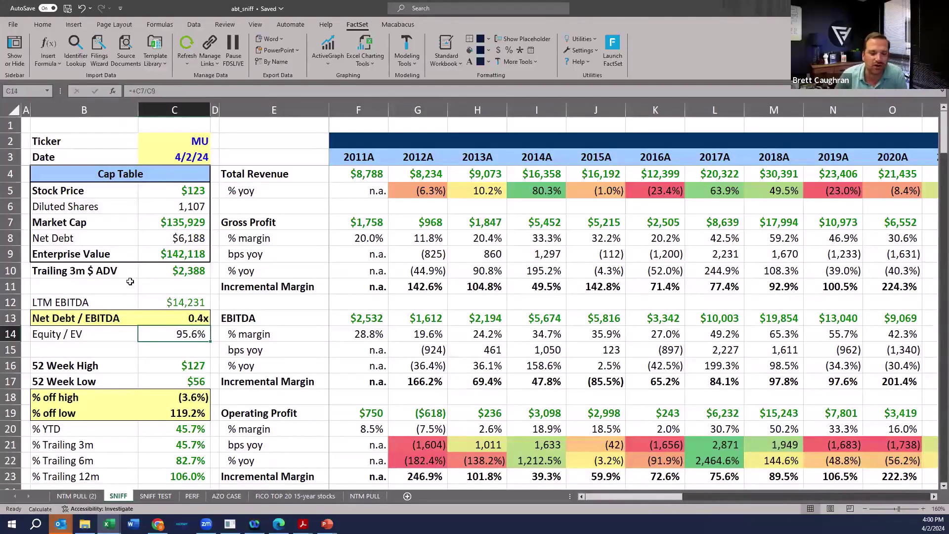
left_click(191, 271)
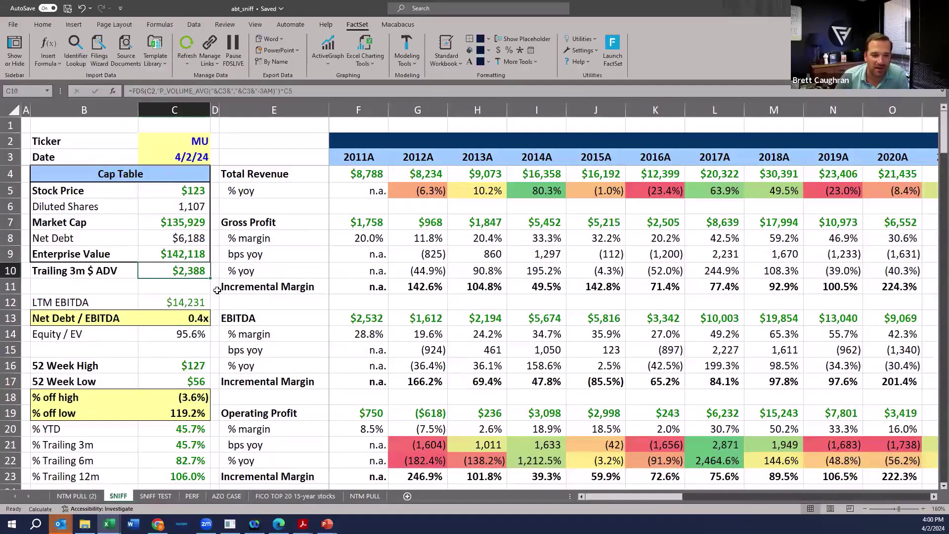
key("F2")
key("Escape")
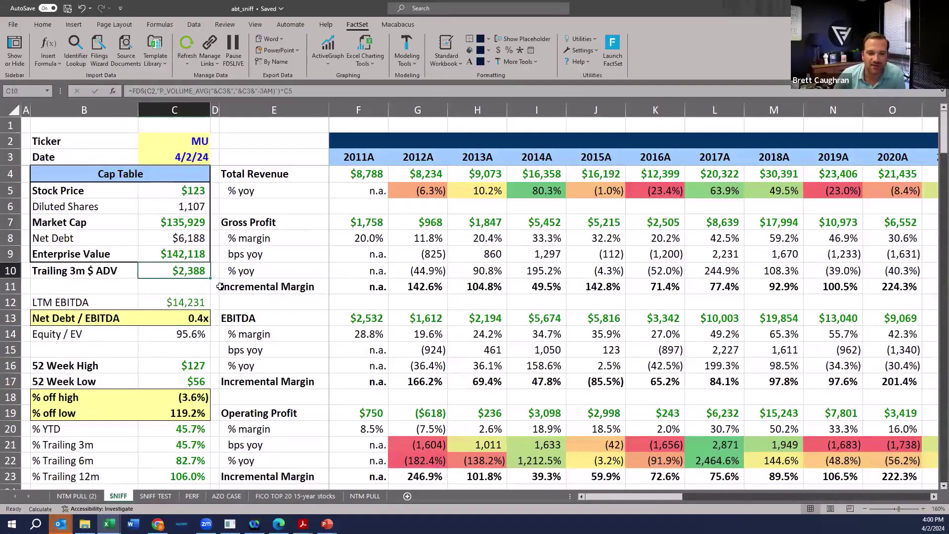
key("F2")
key("Escape")
scroll(199, 271, "down", 2)
left_click(200, 269)
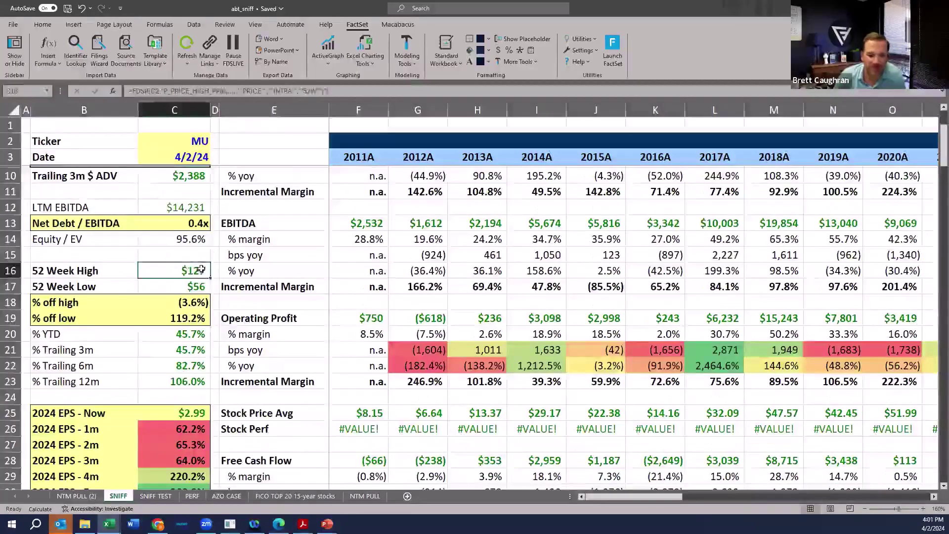
scroll(184, 253, "down", 1)
scroll(190, 222, "up", 3)
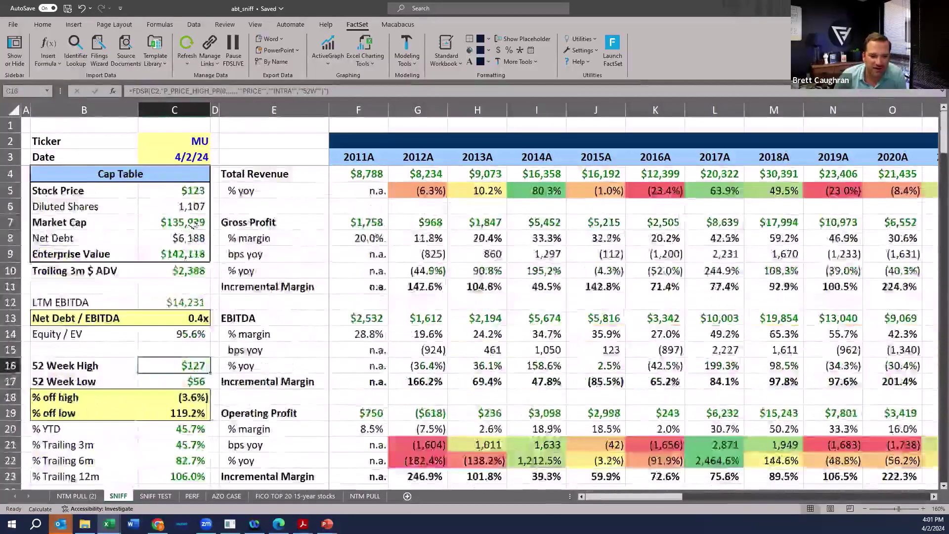
left_click(193, 190)
scroll(192, 207, "down", 4)
scroll(185, 232, "up", 1)
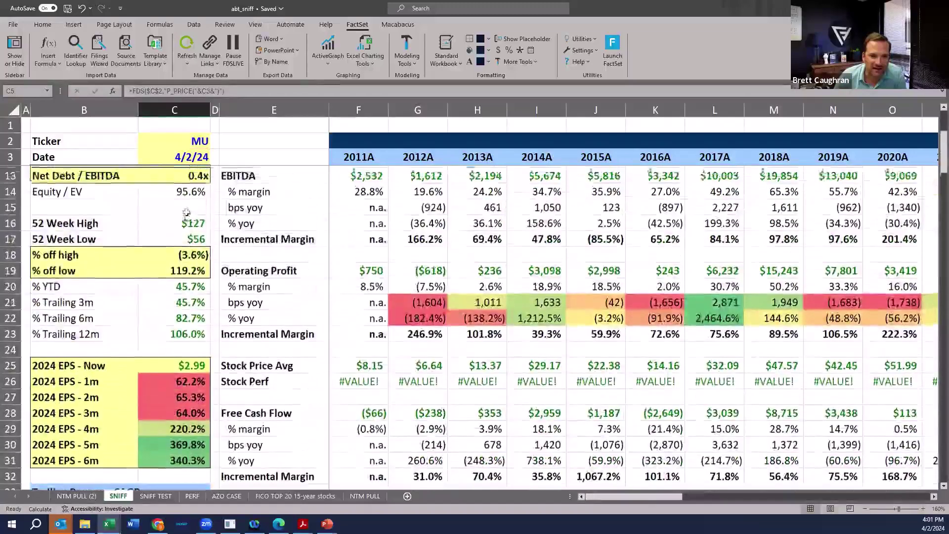
left_click(187, 227)
left_click_drag(183, 236, 131, 227)
left_click(198, 254)
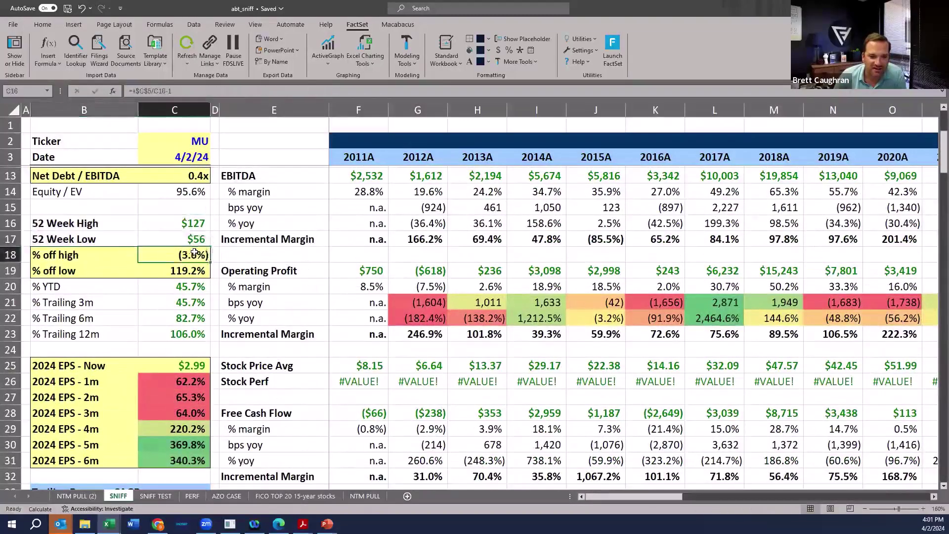
double_click(204, 271)
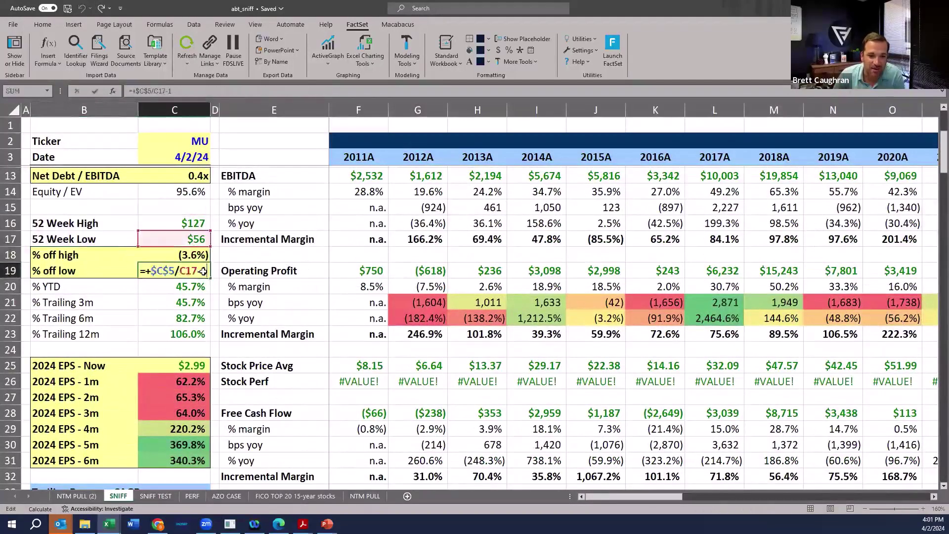
key("Escape")
double_click(202, 280)
key("Escape")
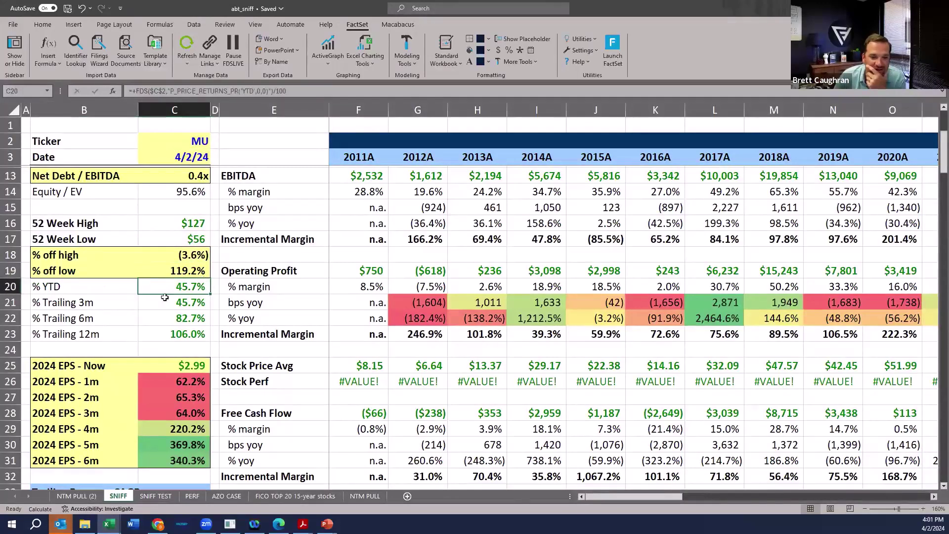
left_click_drag(89, 288, 191, 289)
scroll(191, 288, "down", 2)
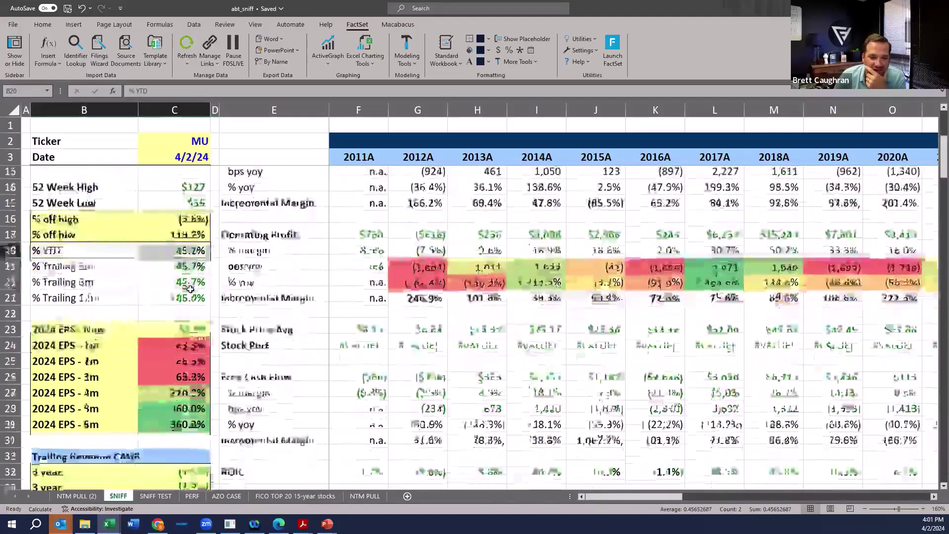
scroll(190, 287, "down", 1)
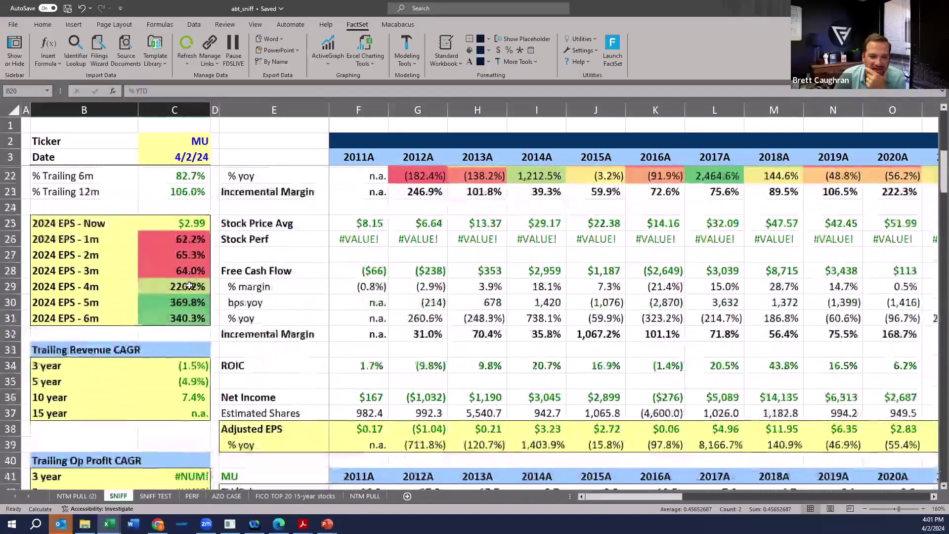
scroll(190, 287, "up", 1)
left_click(191, 271)
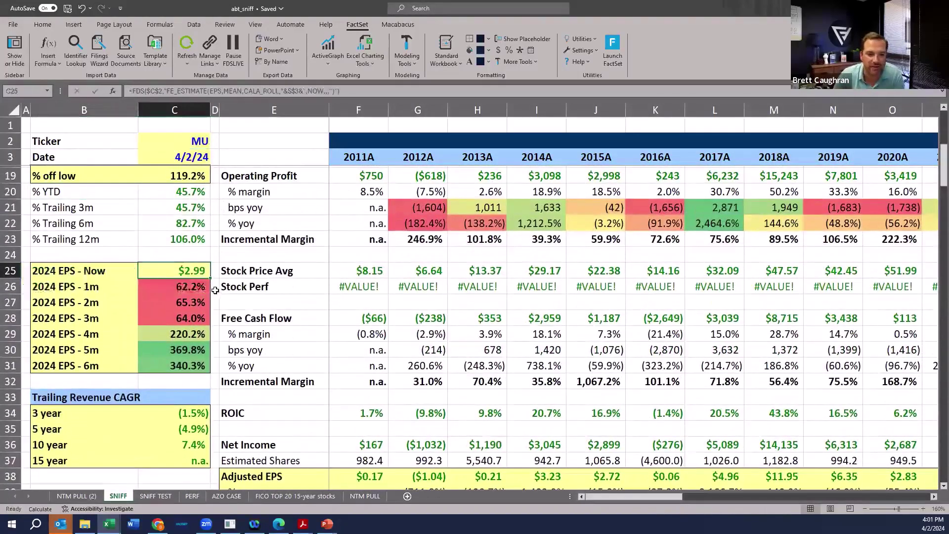
left_click(184, 366)
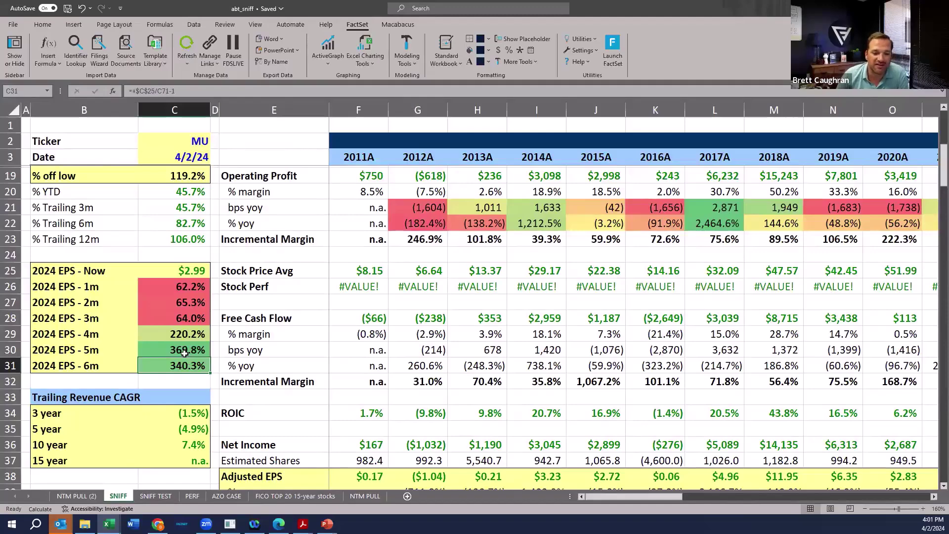
double_click(198, 270)
scroll(231, 338, "down", 10)
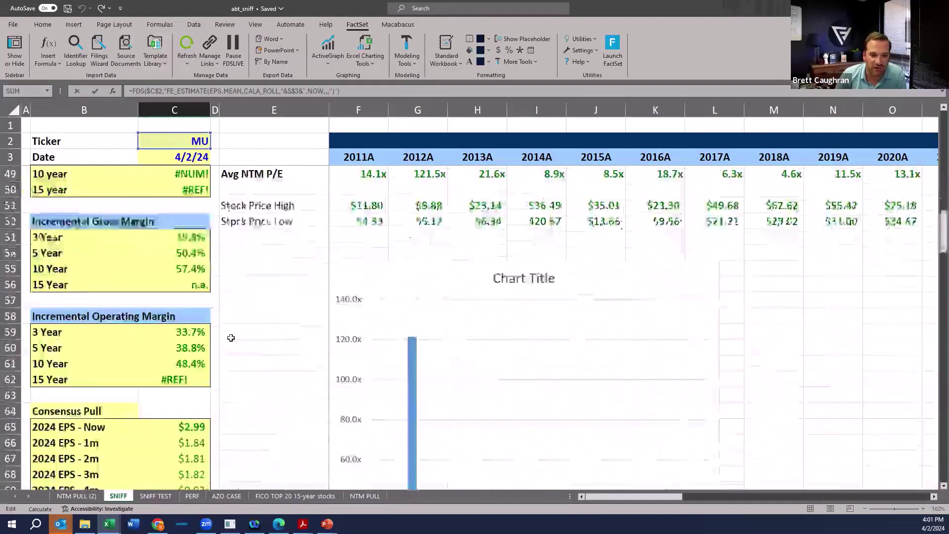
scroll(231, 338, "down", 4)
left_click(184, 260)
left_click(221, 379)
left_click_drag(219, 378, 174, 332)
key("BackSpace")
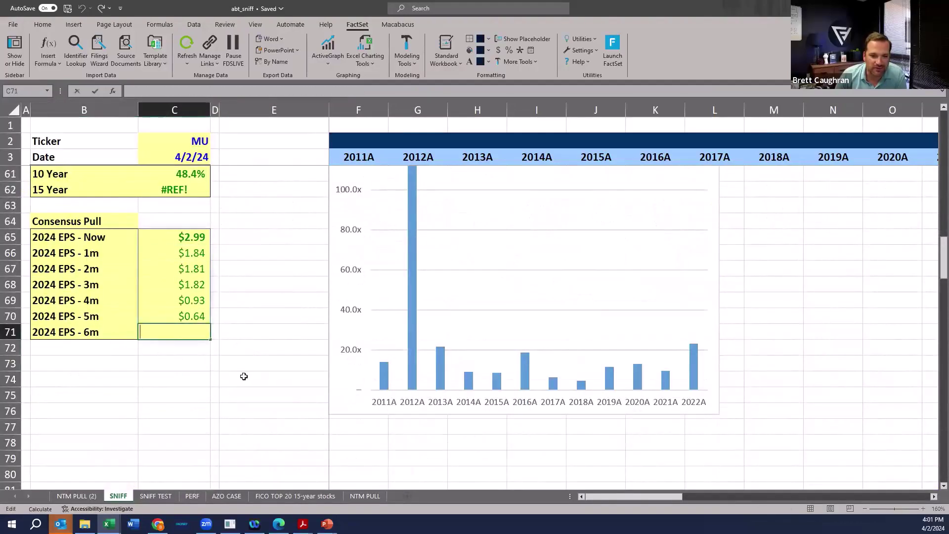
key("Escape")
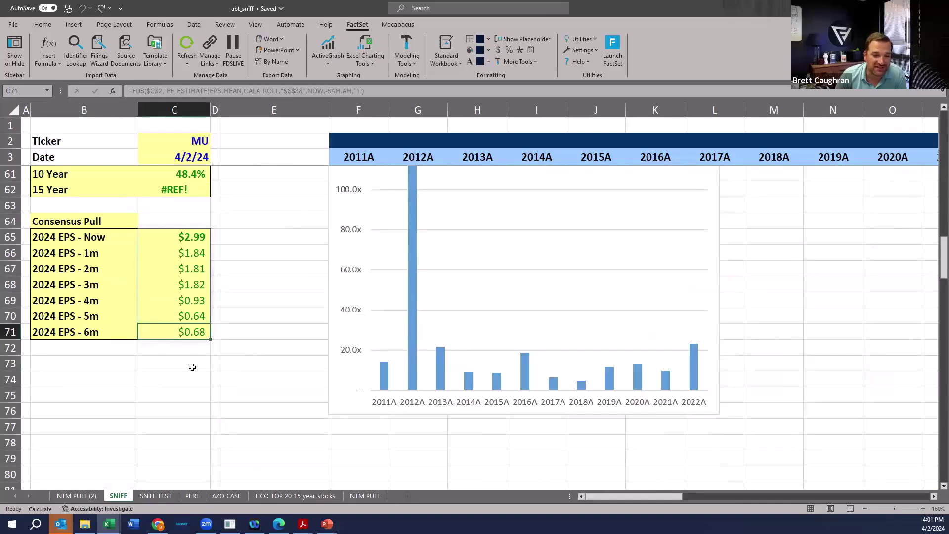
left_click(188, 239)
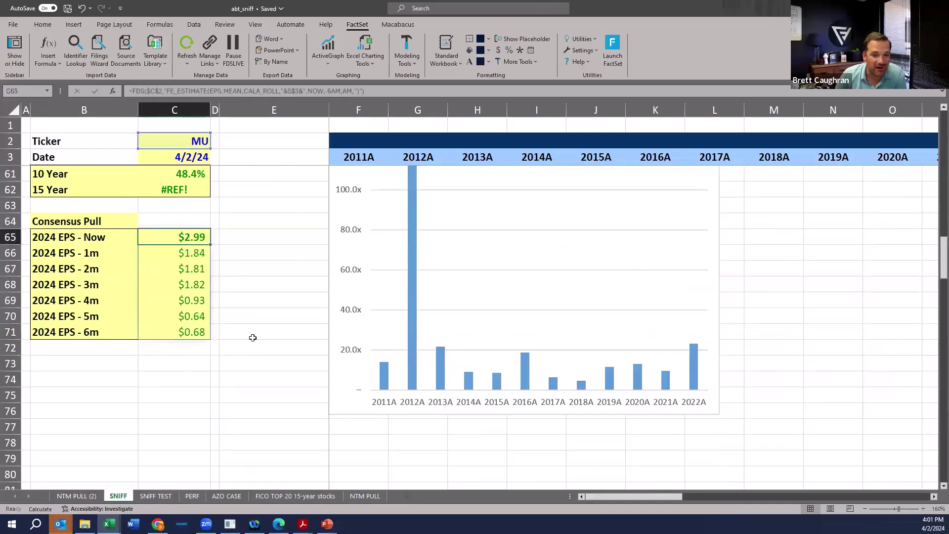
scroll(244, 336, "up", 18)
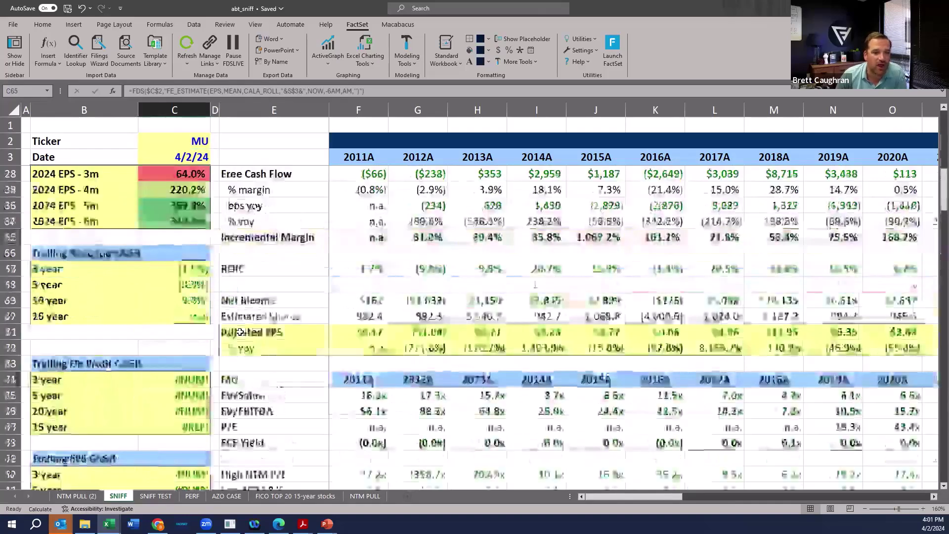
scroll(238, 332, "down", 4)
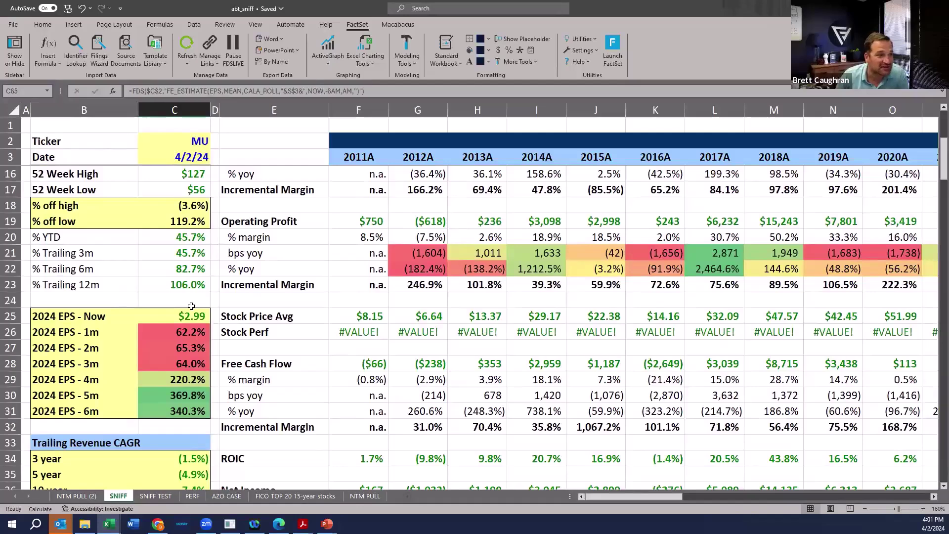
scroll(192, 306, "down", 2)
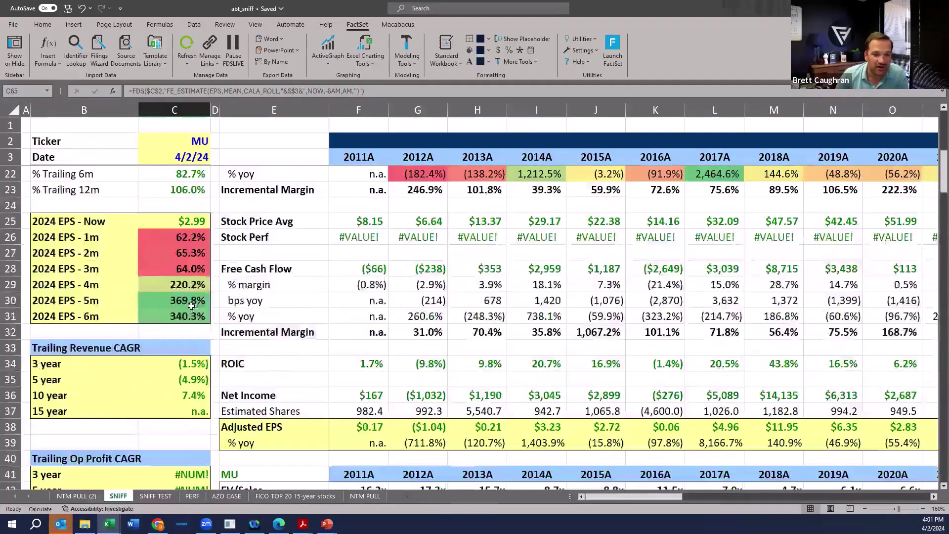
scroll(200, 301, "down", 1)
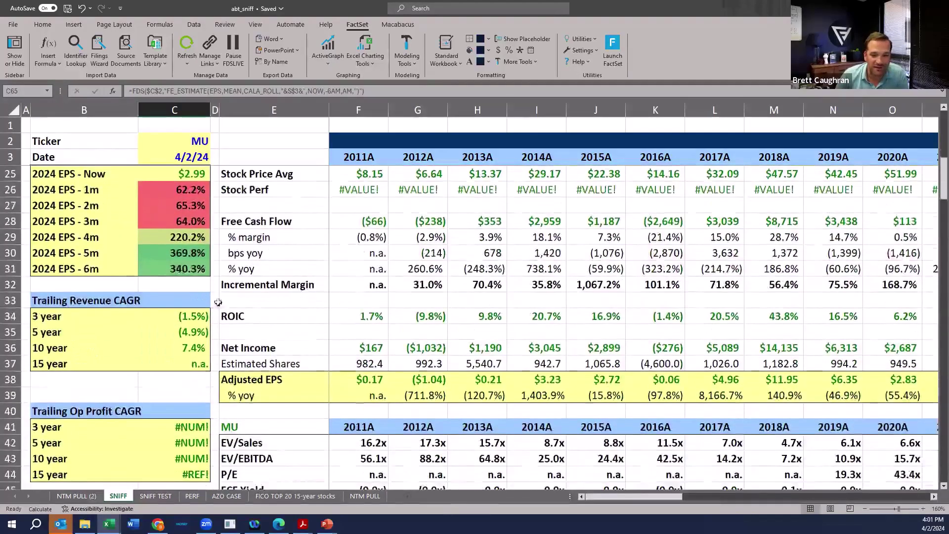
scroll(290, 303, "up", 7)
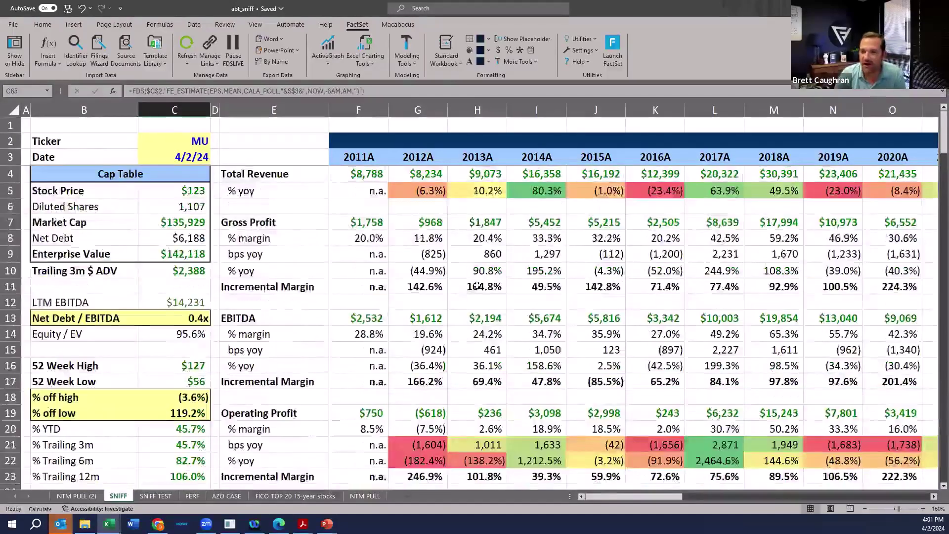
Check the total revenue formulas for 2011, 2019 and 2022.
scroll(500, 284, "down", 1)
scroll(501, 283, "down", 1)
scroll(501, 284, "down", 1)
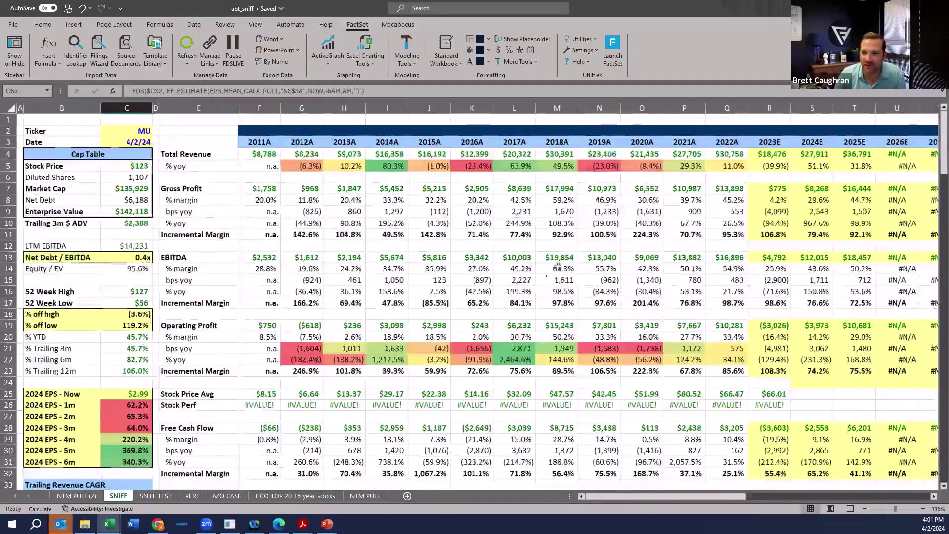
left_click(617, 156)
key("Right")
key("Right")
key("Right")
key("Right")
key("Right")
key("Right")
key("Right")
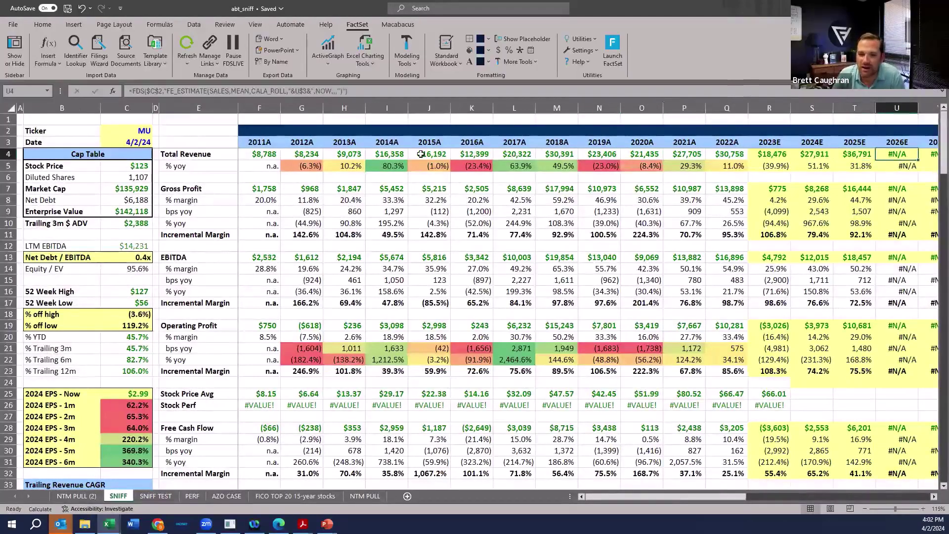
left_click(270, 153)
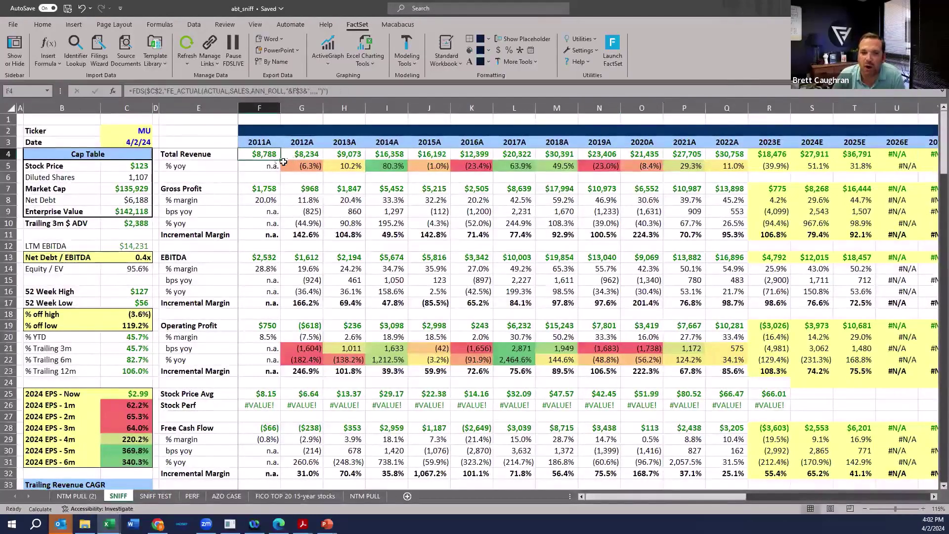
left_click(742, 155)
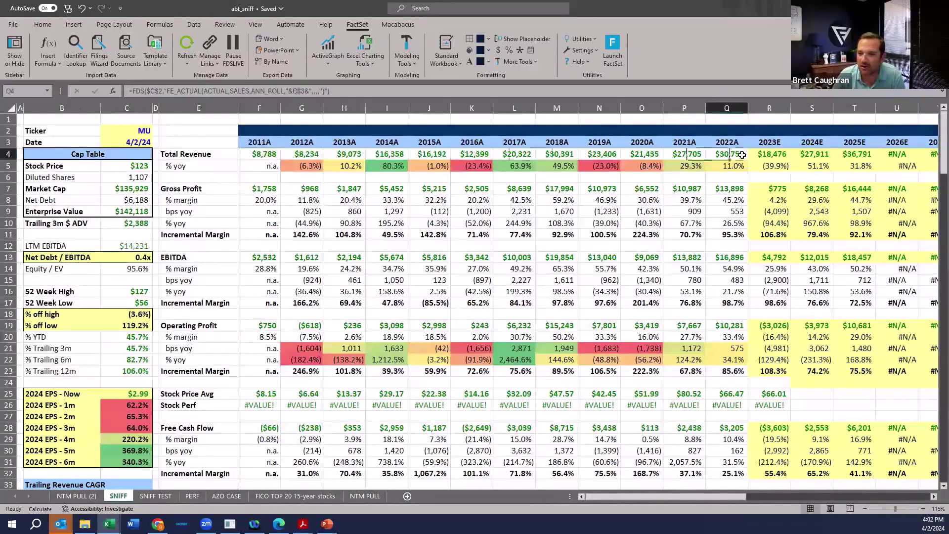
Review the 10-year revenue CAGR and select 2012–2022 growth rates, averaging 16.6%.
scroll(105, 330, "down", 6)
left_click(109, 315)
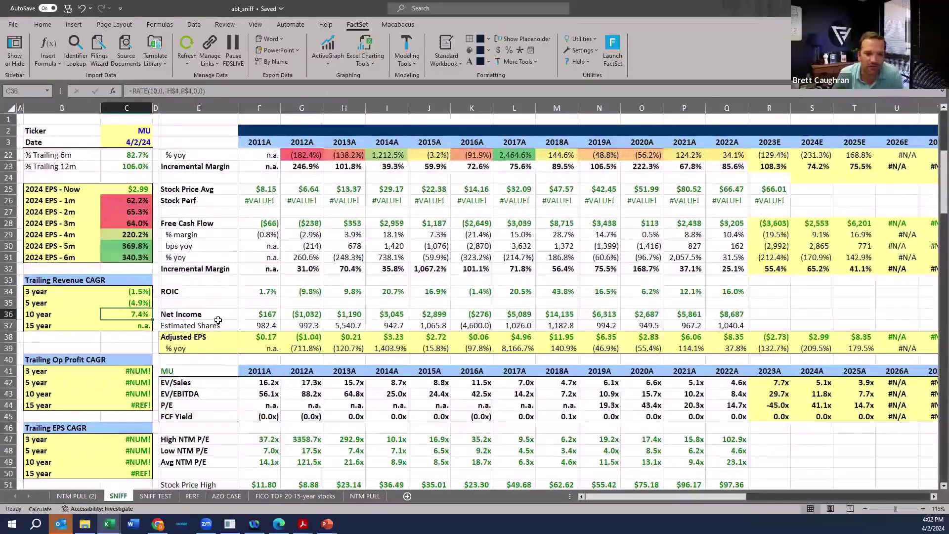
scroll(407, 348, "up", 6)
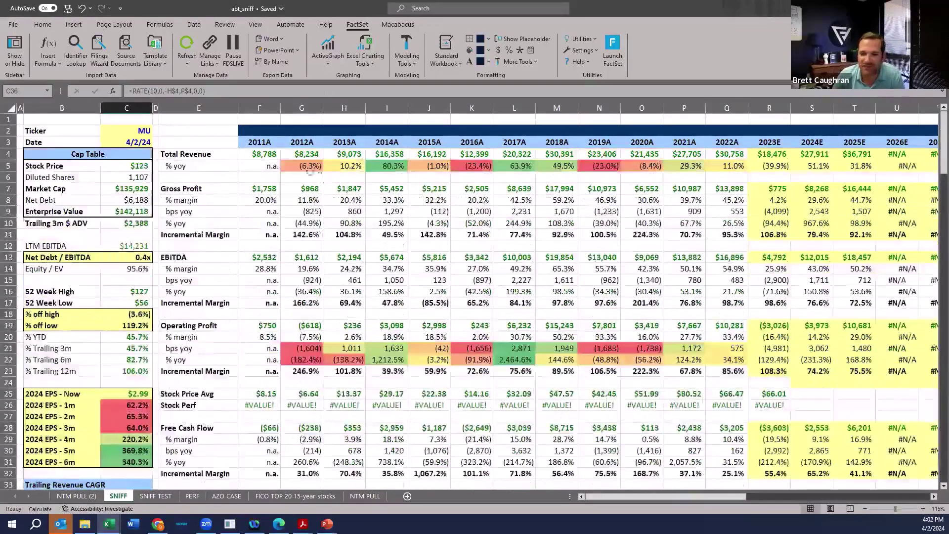
left_click_drag(309, 171, 728, 169)
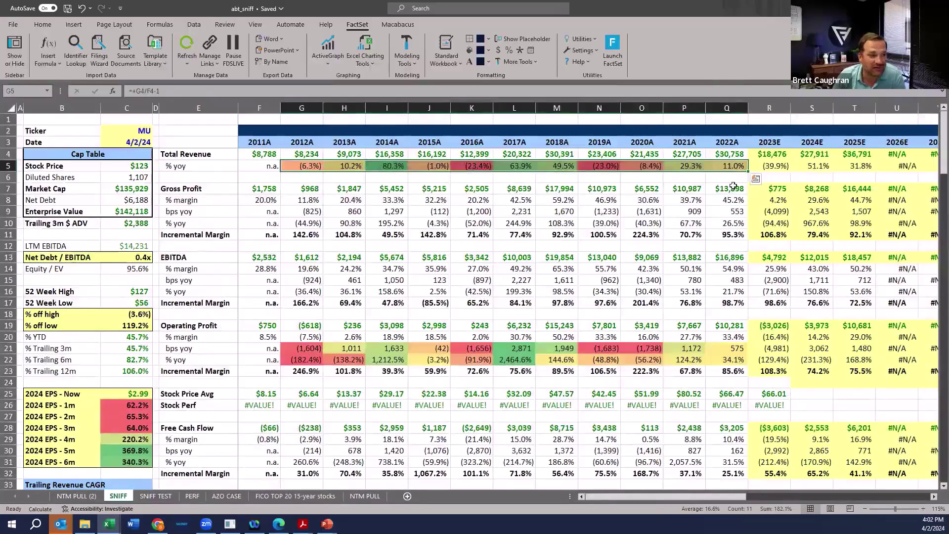
Average 2012–2022 gross margins (34.7%) and EBITDA margins (41.7%), checking 2022's 54.9% EBITDA margin.
left_click(713, 208)
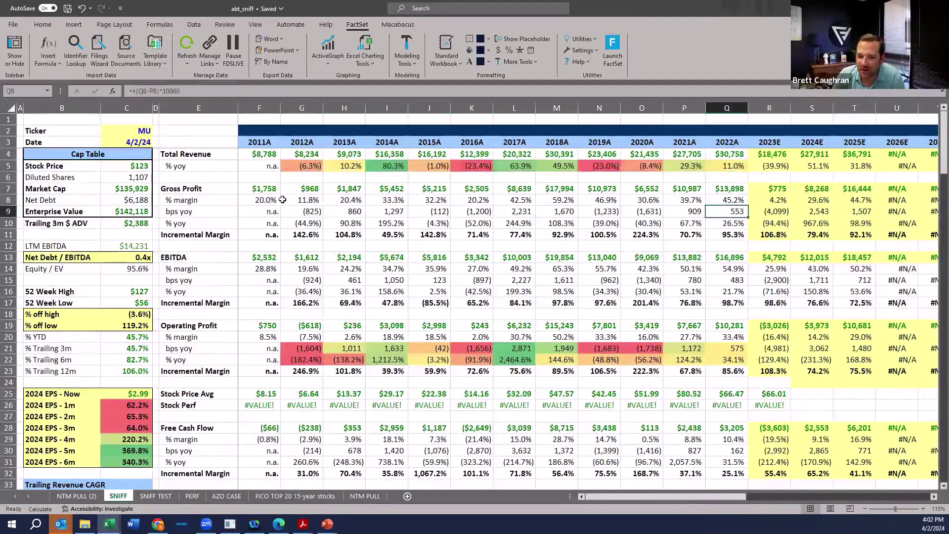
left_click_drag(307, 200, 744, 201)
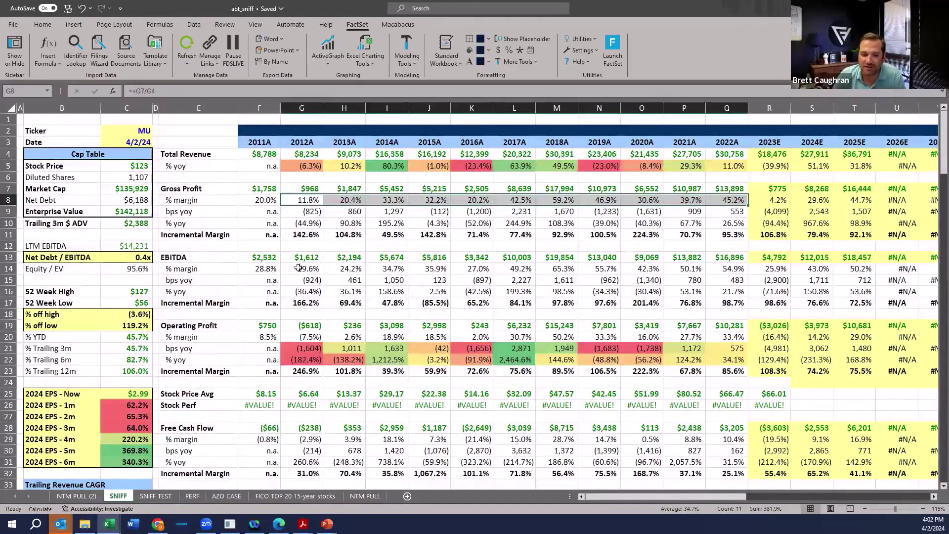
left_click_drag(298, 268, 718, 268)
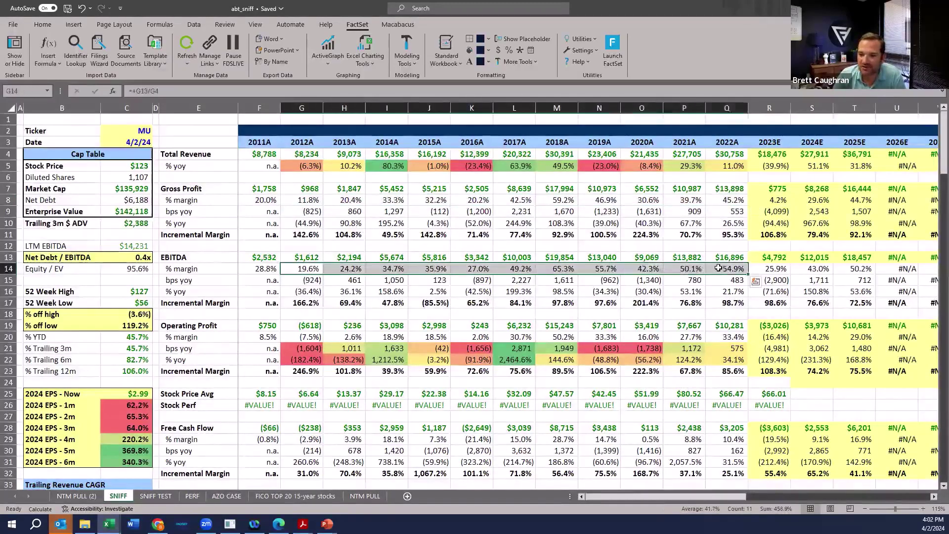
left_click(730, 268)
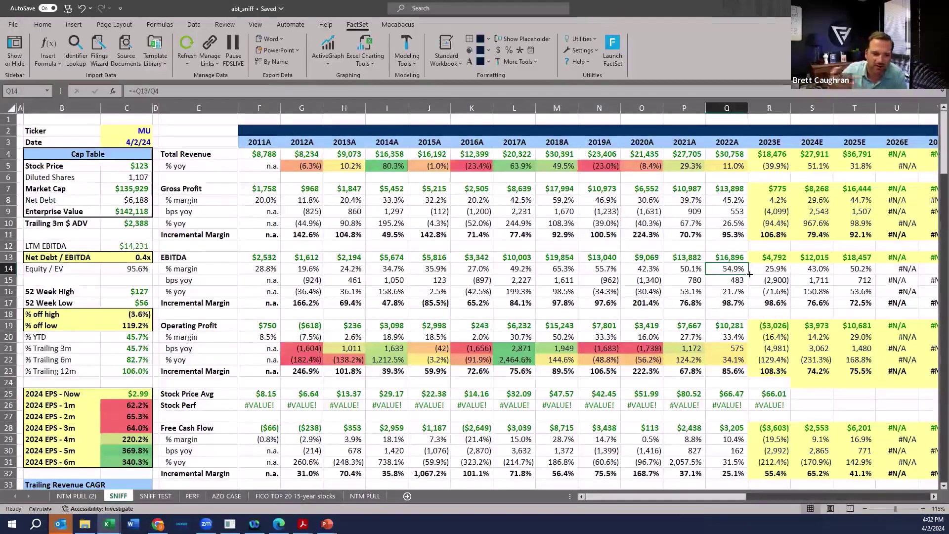
scroll(736, 262, "down", 2)
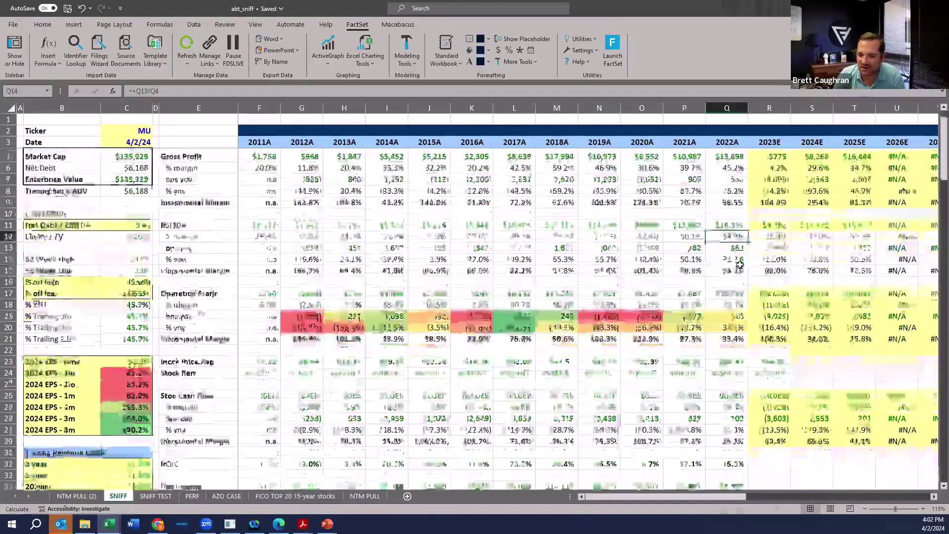
scroll(736, 262, "down", 2)
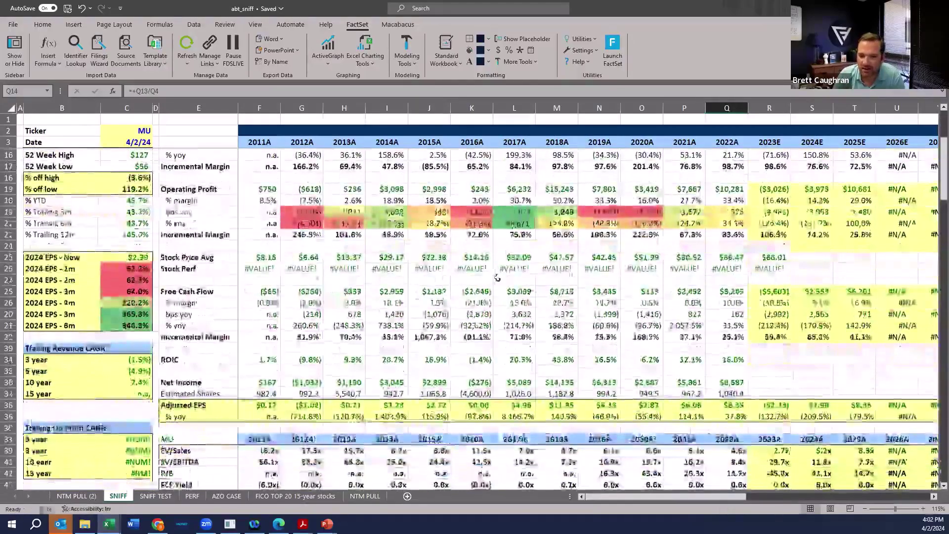
left_click(514, 279)
left_click_drag(727, 291, 396, 284)
left_click_drag(737, 304, 287, 297)
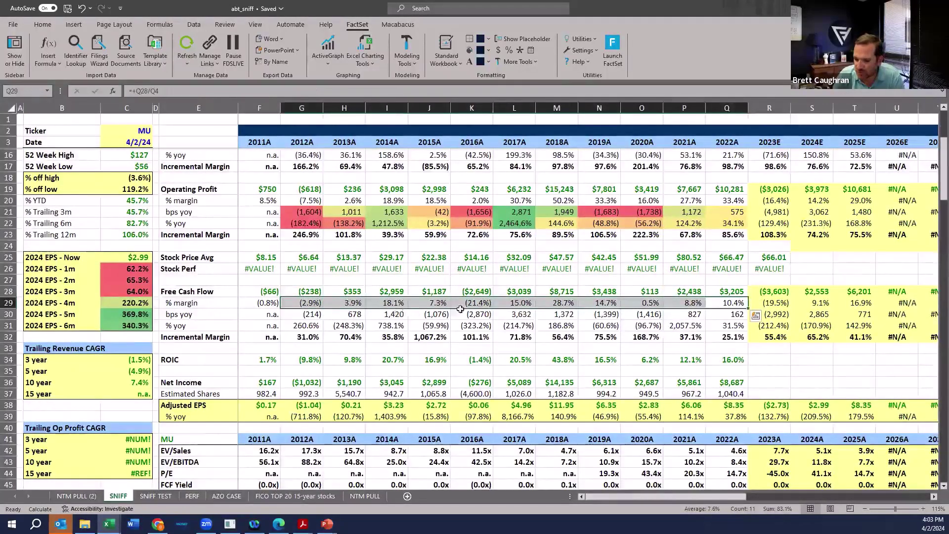
scroll(659, 310, "down", 1)
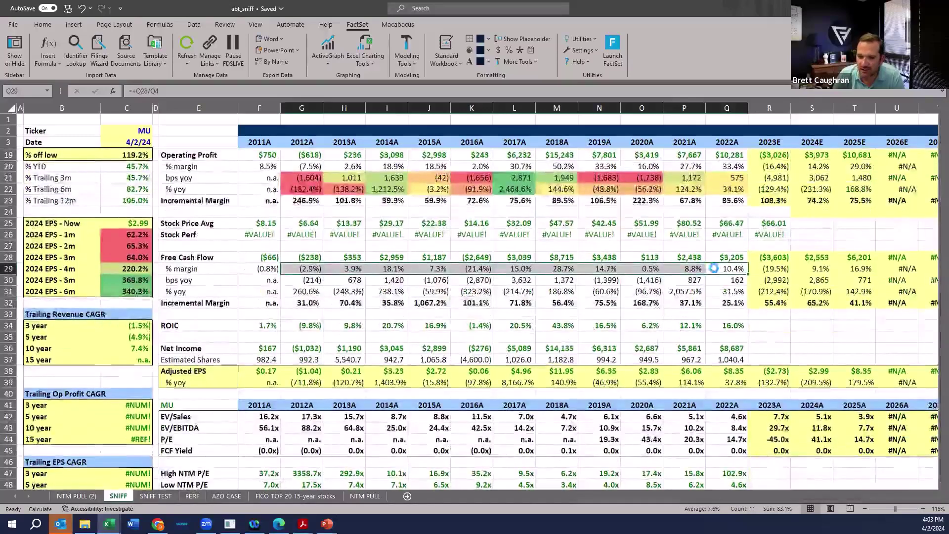
left_click(715, 288)
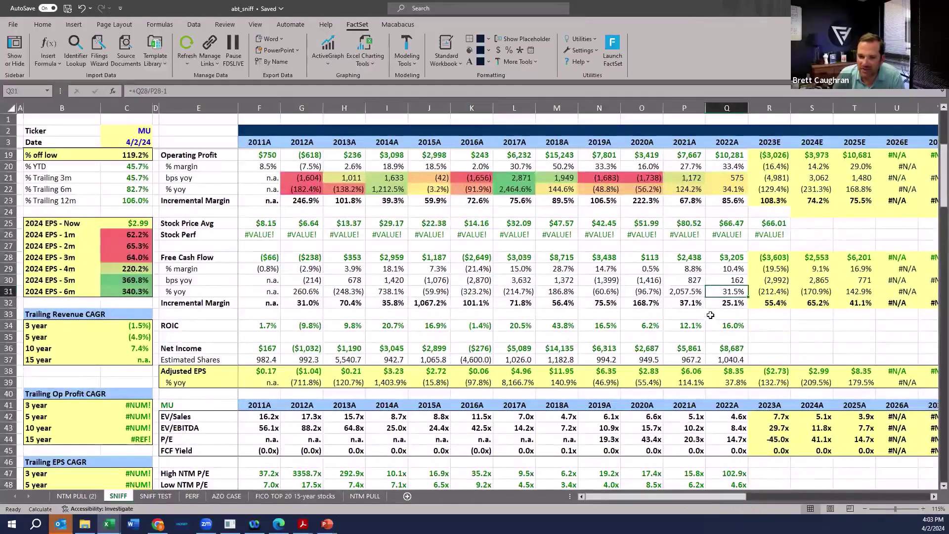
left_click_drag(722, 323, 303, 325)
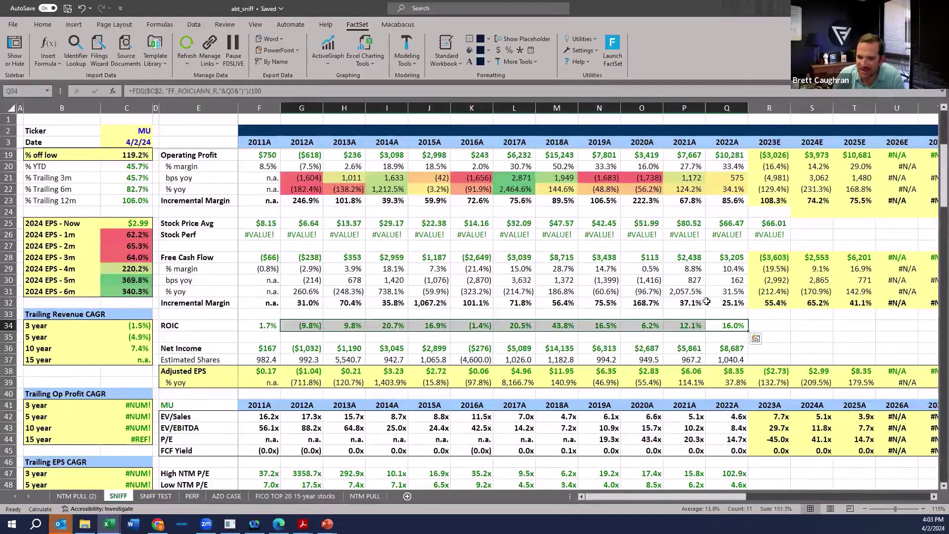
scroll(774, 226, "down", 1)
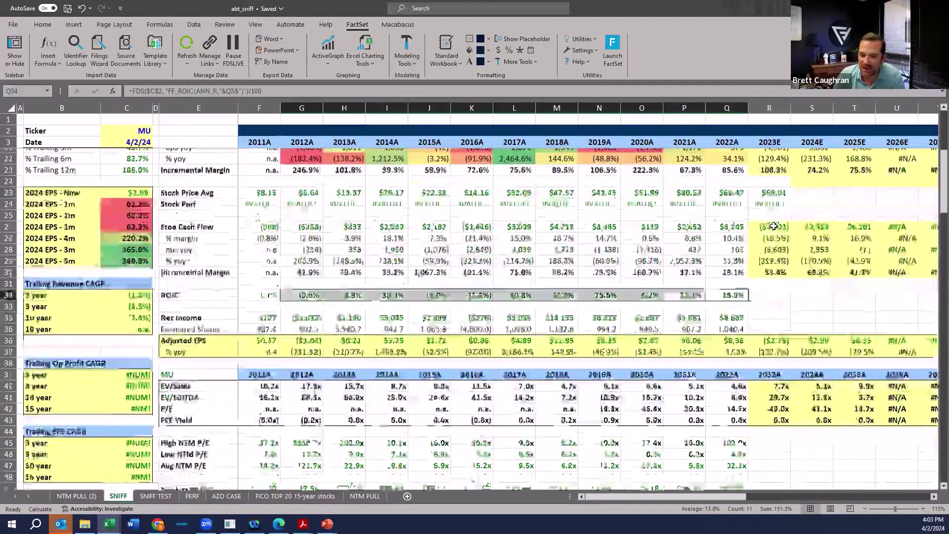
scroll(168, 195, "down", 1)
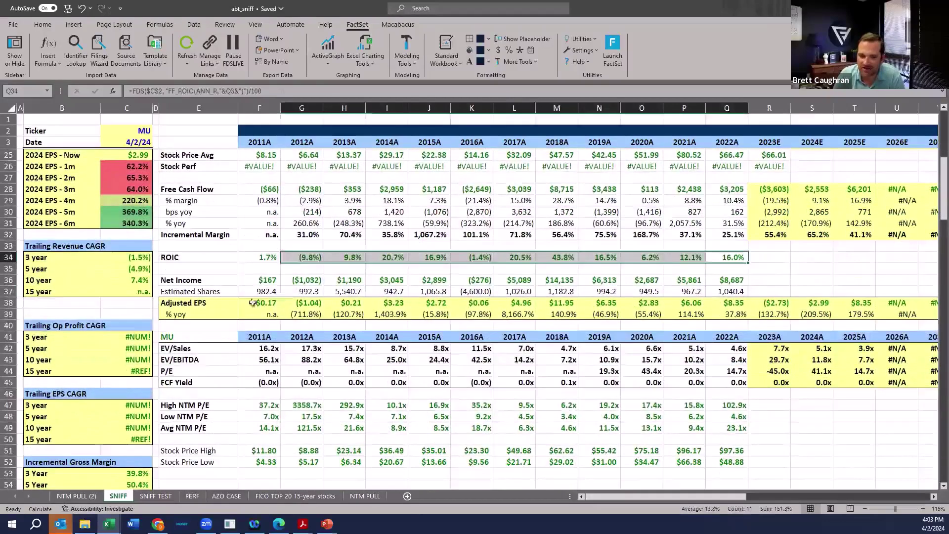
left_click(253, 303)
left_click(354, 303)
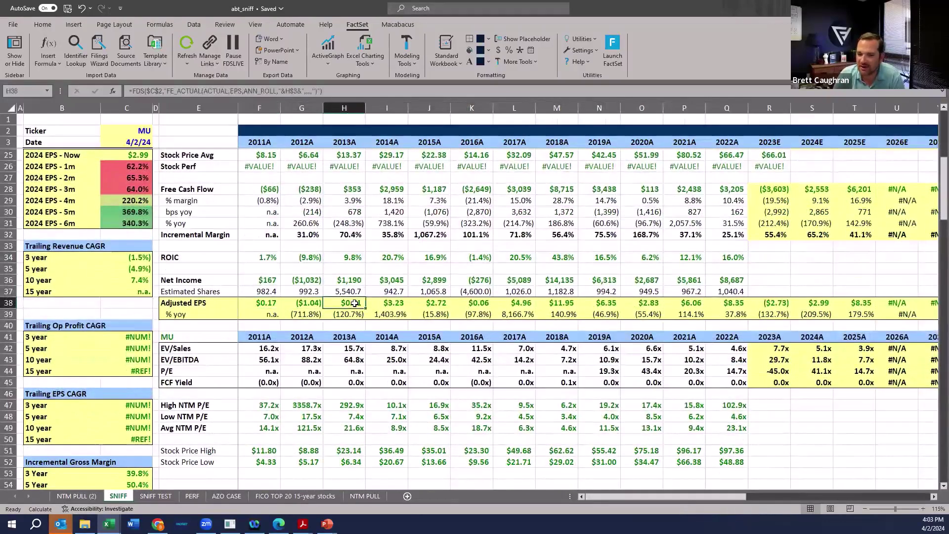
left_click(739, 303)
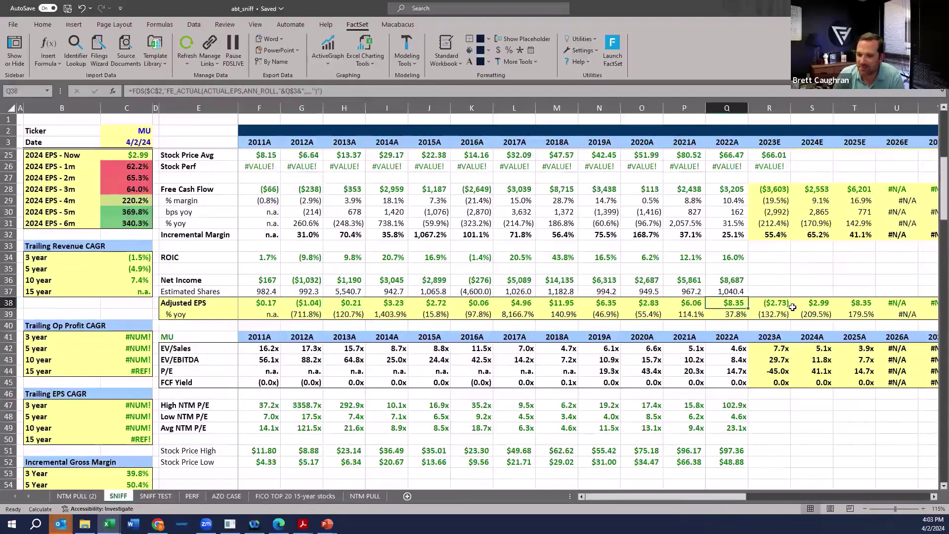
scroll(776, 208, "up", 5)
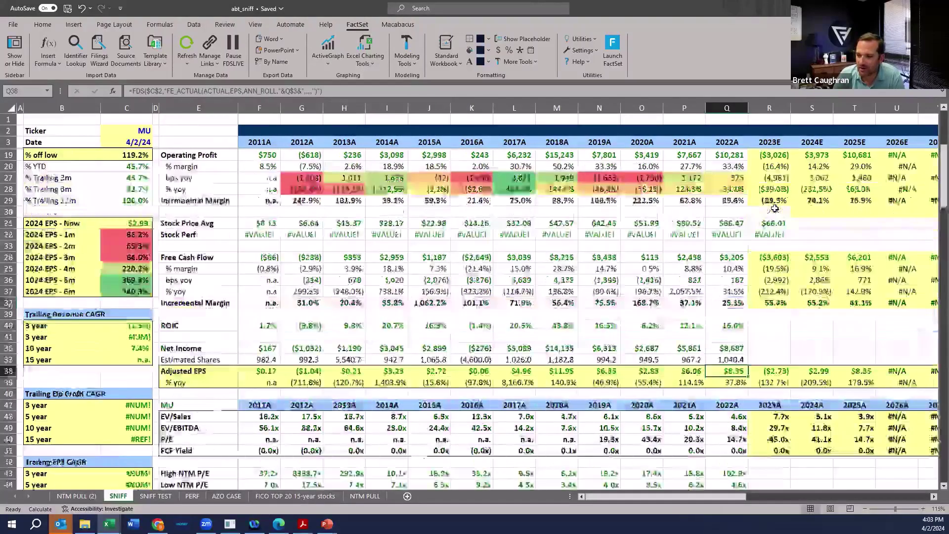
left_click(774, 186)
scroll(774, 186, "down", 5)
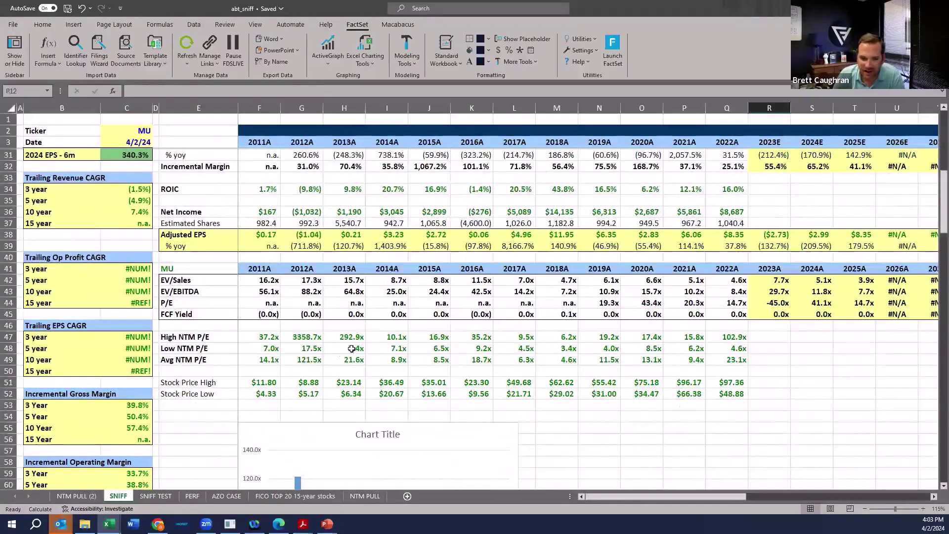
left_click_drag(263, 361, 741, 360)
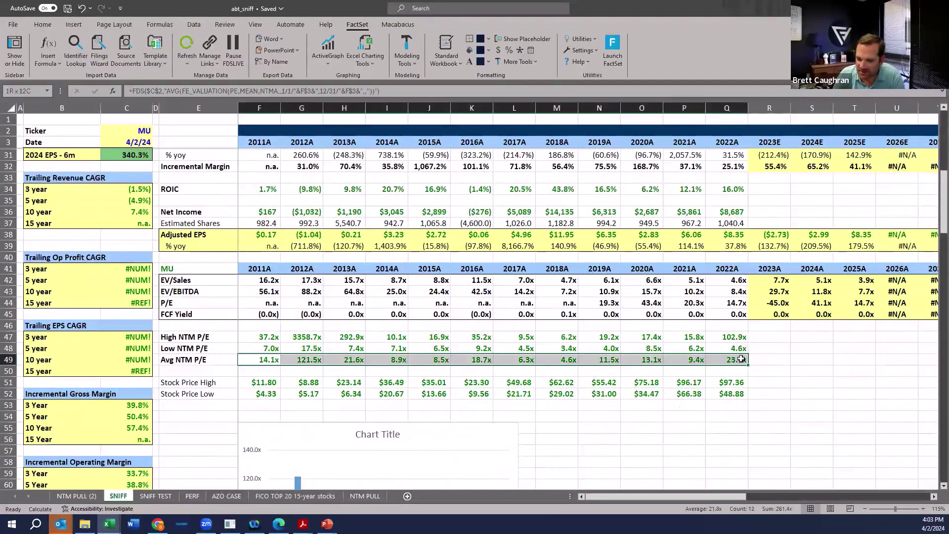
left_click(560, 359)
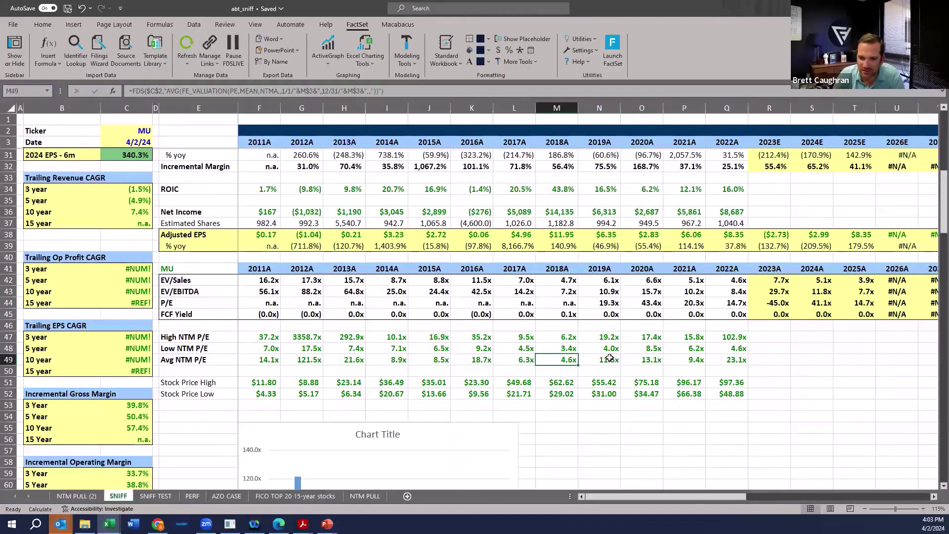
left_click_drag(566, 338, 569, 348)
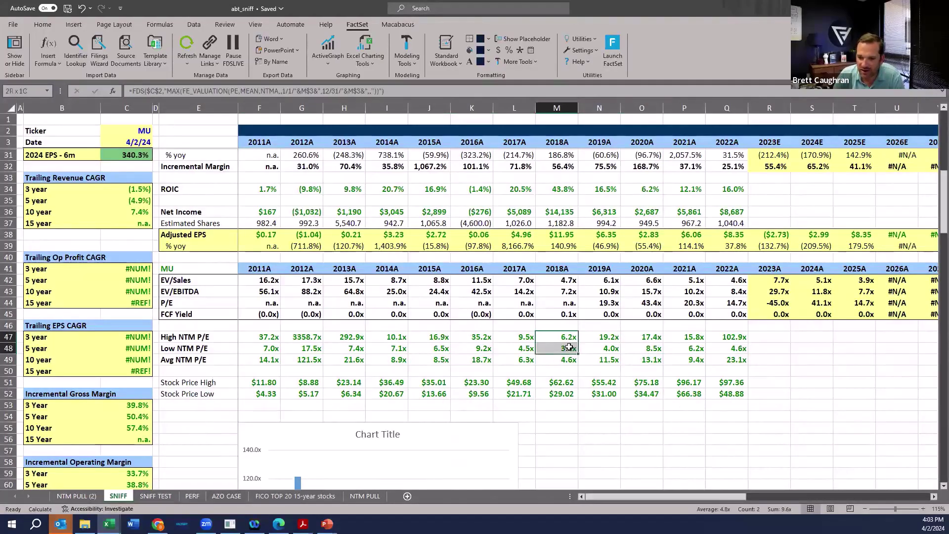
left_click(512, 360)
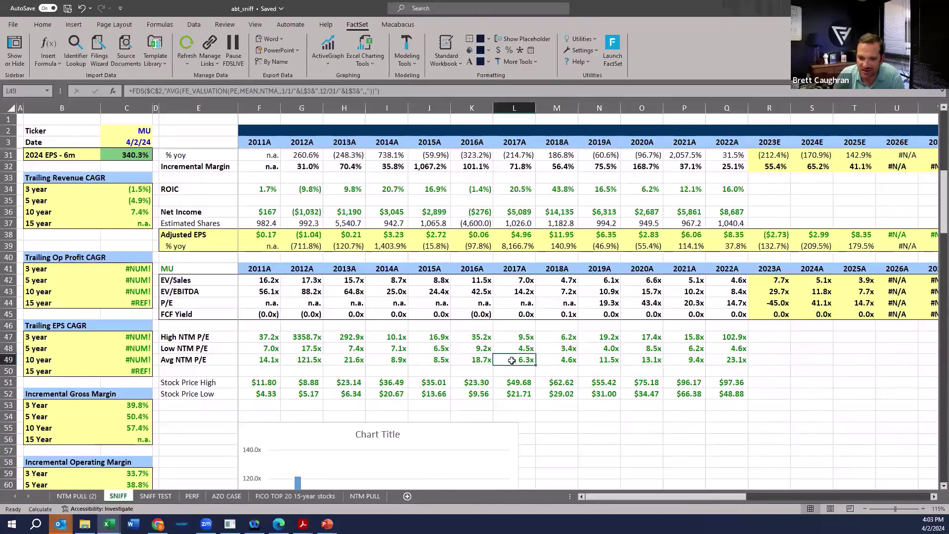
left_click_drag(263, 355, 742, 358)
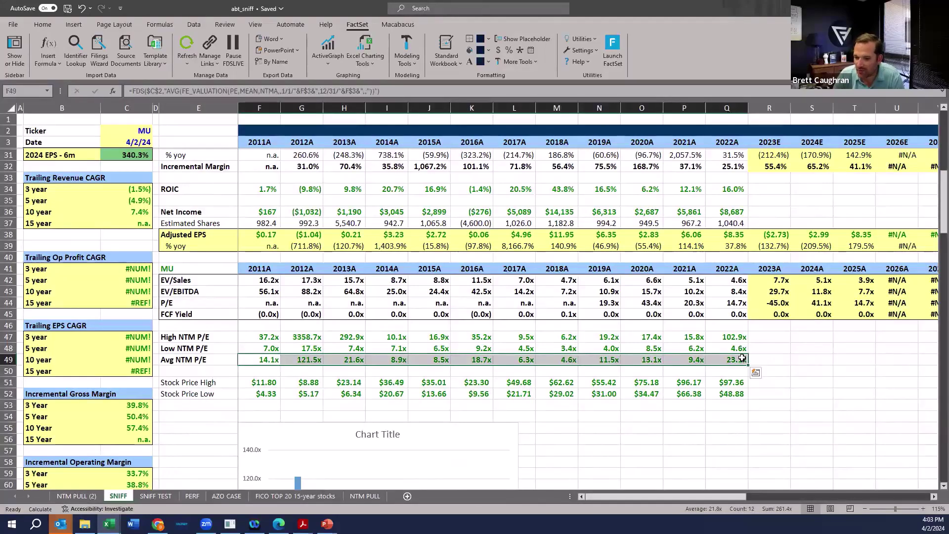
left_click(606, 371)
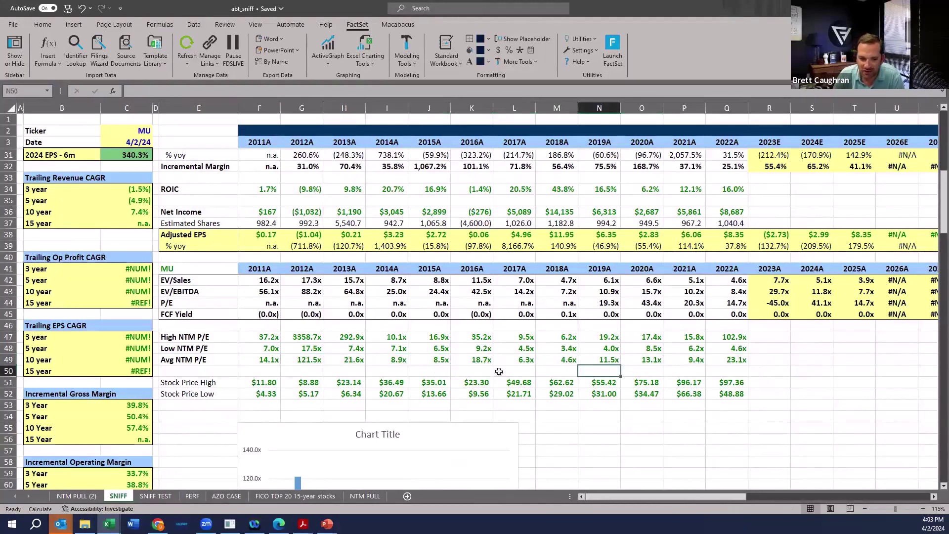
scroll(674, 380, "down", 3)
scroll(745, 380, "up", 2)
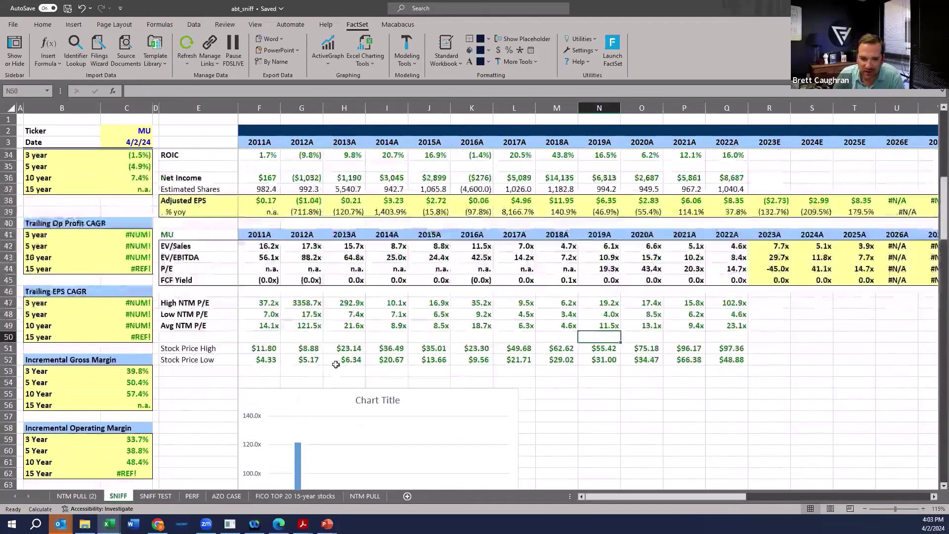
left_click(267, 359)
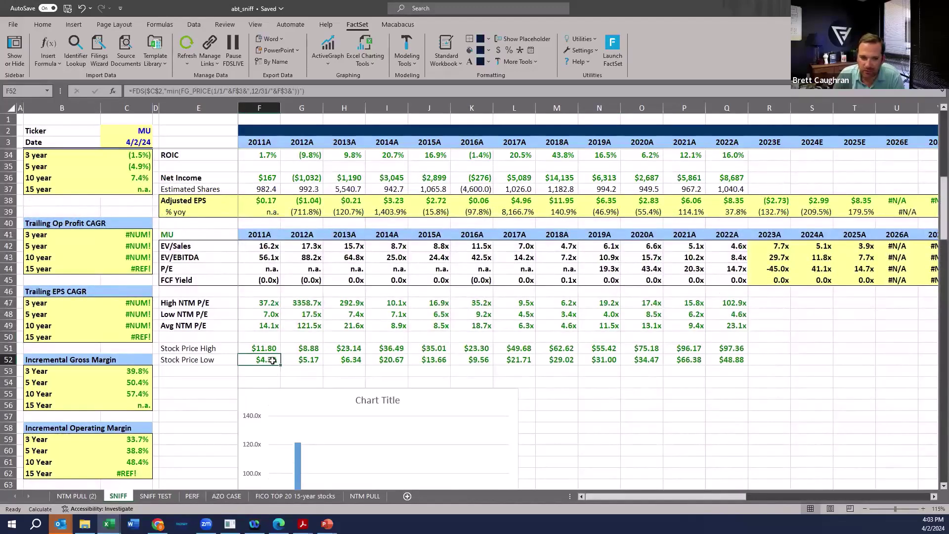
left_click(741, 348)
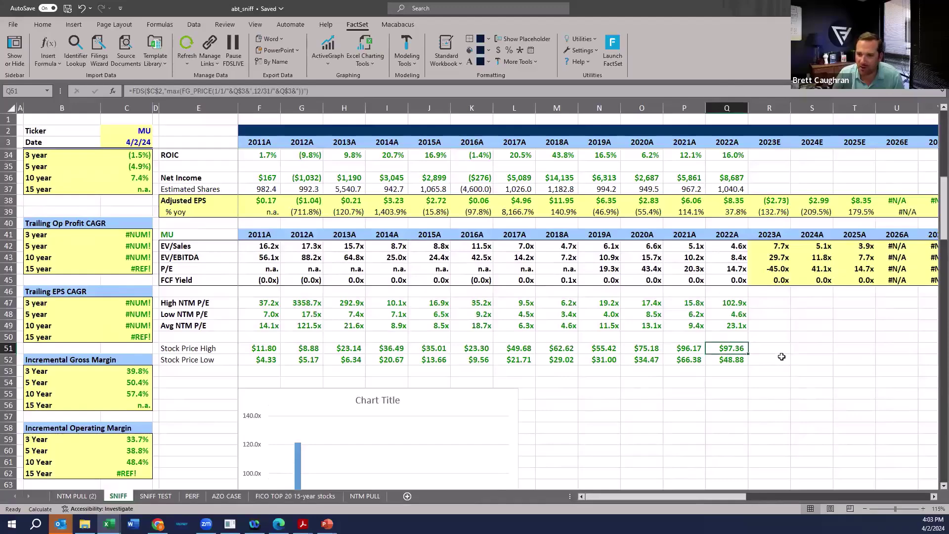
scroll(786, 355, "down", 3, "ctrl")
scroll(786, 355, "up", 10)
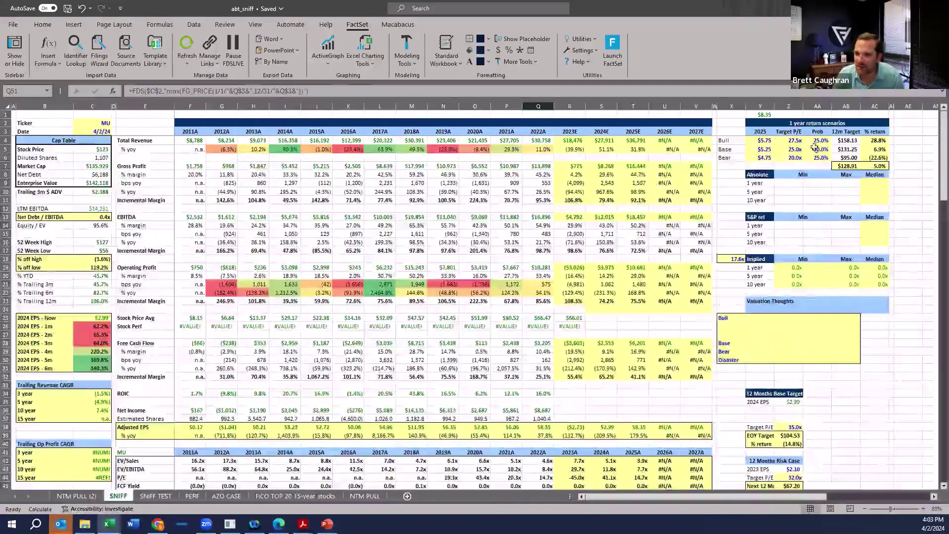
Review the 2023–2025 adjusted EPS figures and the $8.35 EPS reference value.
left_click(629, 316)
scroll(629, 315, "down", 5)
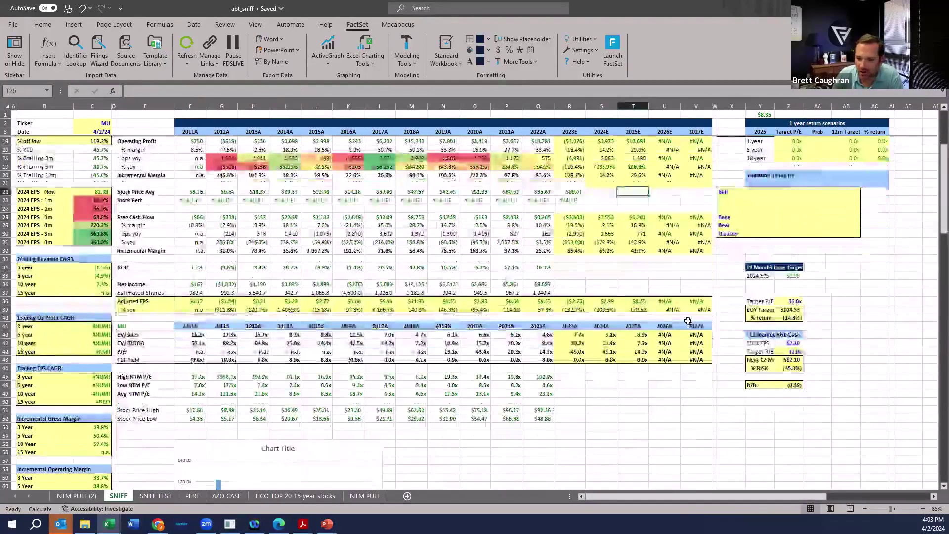
scroll(688, 322, "up", 1)
left_click(570, 324)
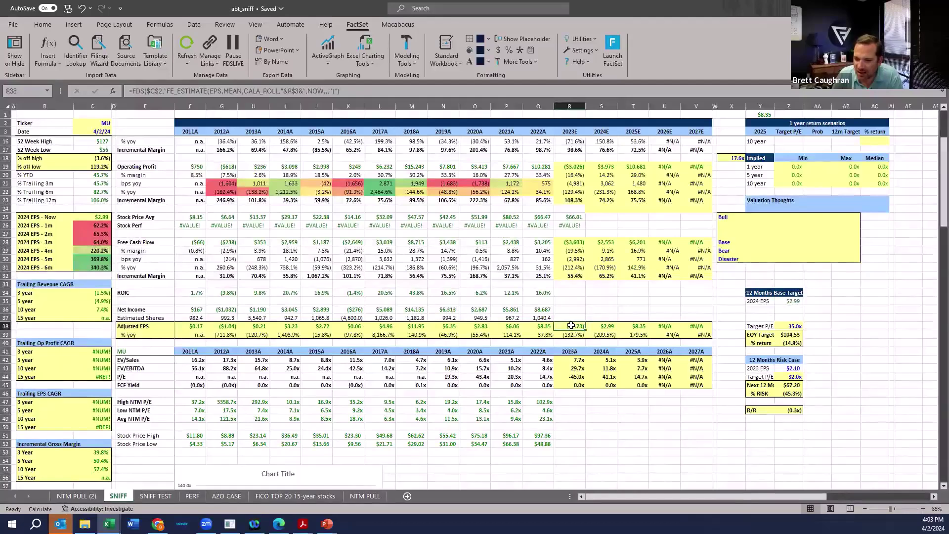
left_click(603, 326)
left_click(633, 327)
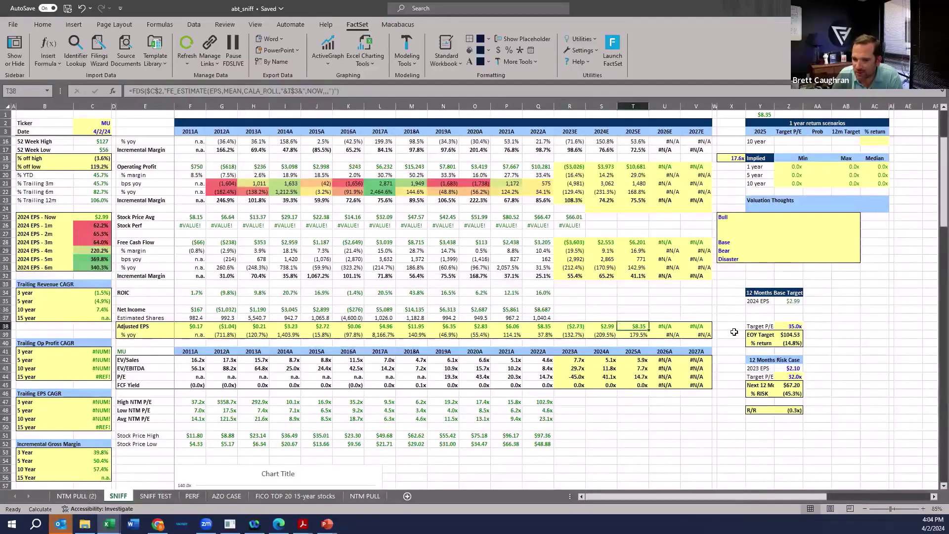
scroll(746, 334, "up", 4)
left_click(762, 114)
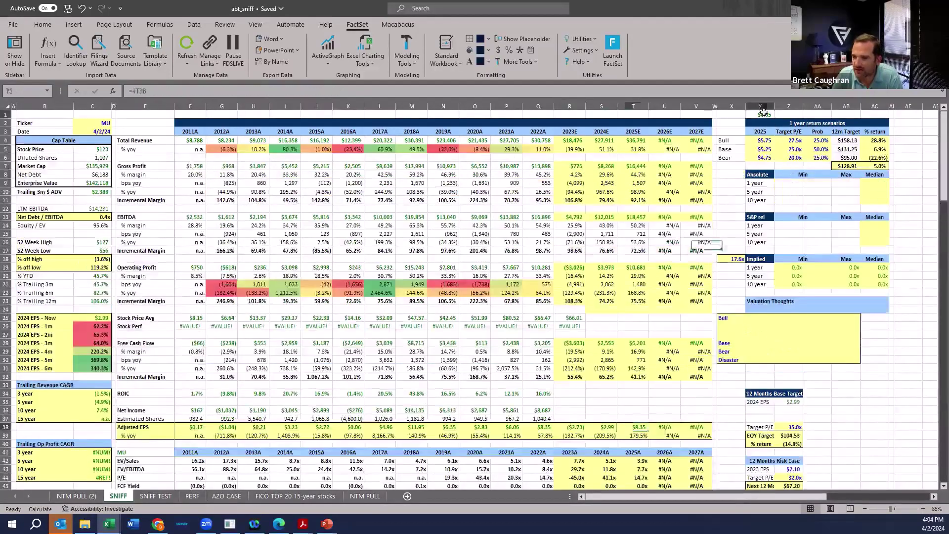
Enter the Bull case as $12.00 2025 EPS at a 15.0x target P/E.
left_click(762, 139)
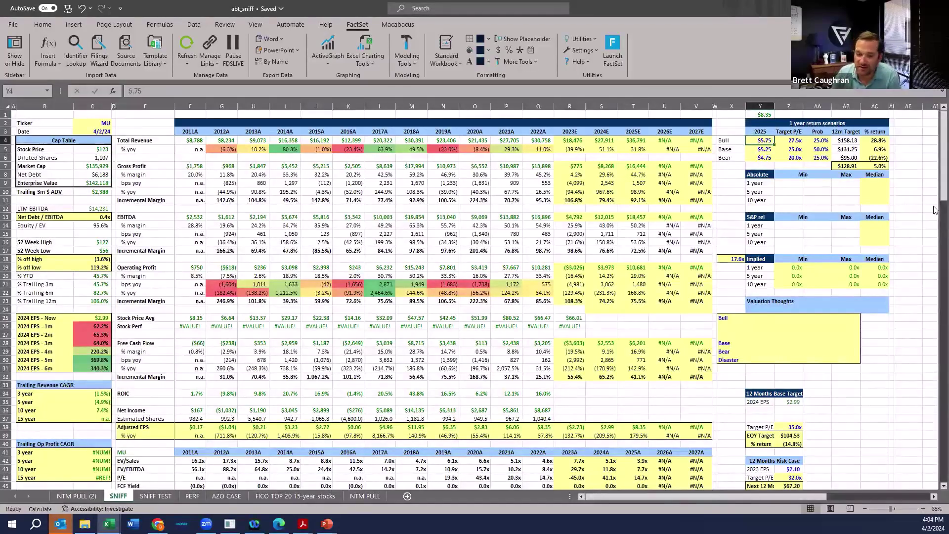
type("12")
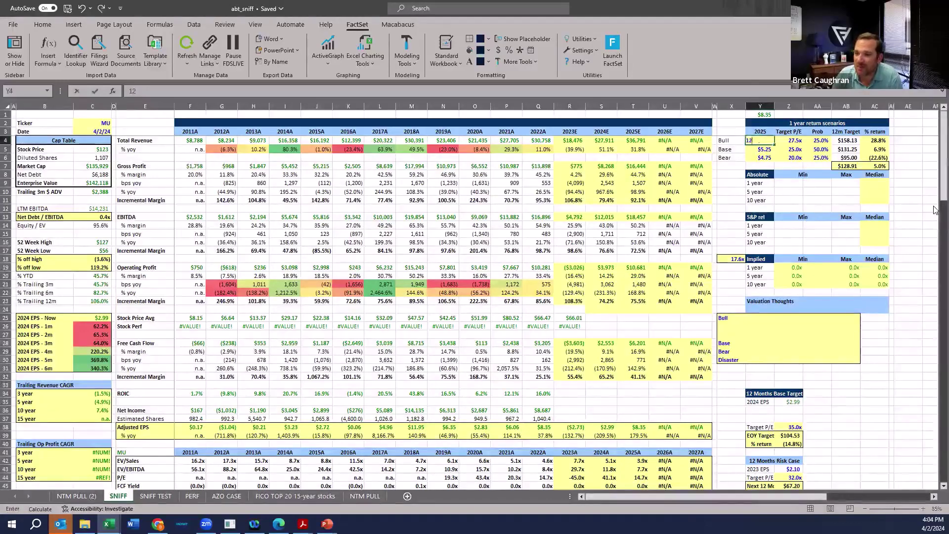
key("Right")
type("15")
key("Return")
key("Up")
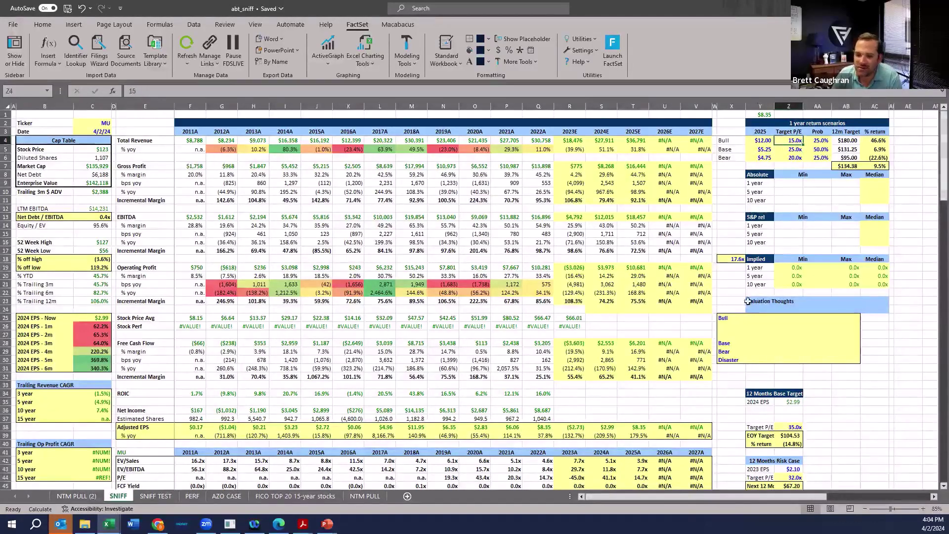
Select the 2014A–2022A average NTM P/E values, averaging 11.6x.
scroll(934, 209, "down", 7)
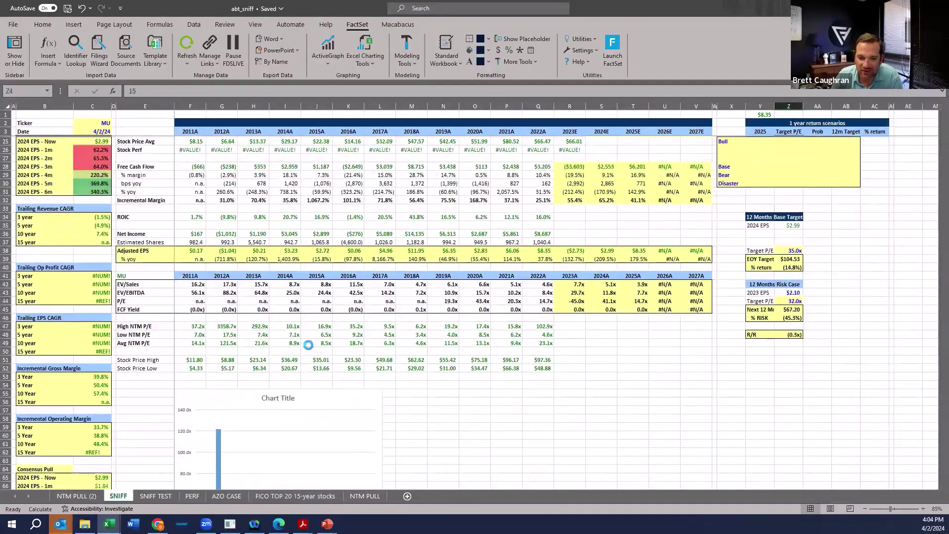
left_click_drag(541, 345, 278, 344)
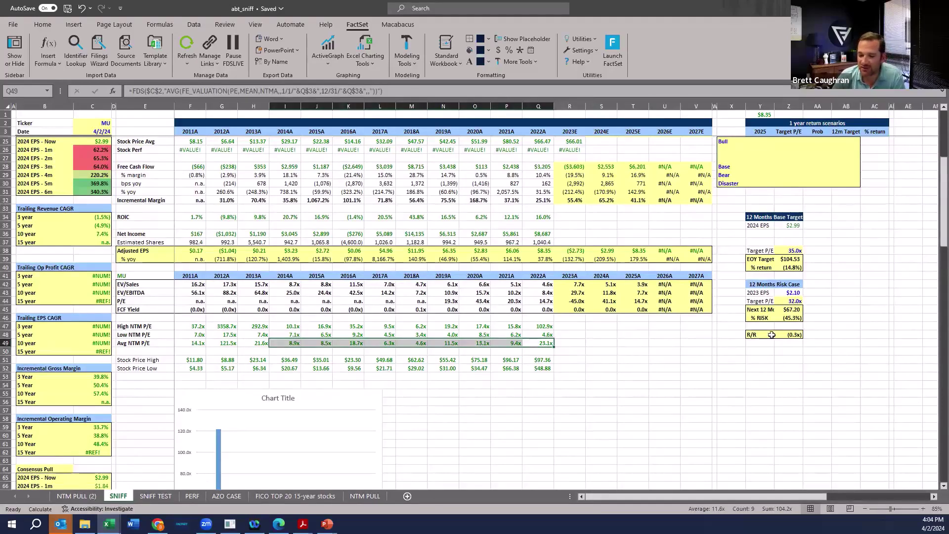
scroll(824, 341, "up", 7)
Enter the Base case as $9.25 EPS at a 12.5x target P/E.
left_click(791, 141)
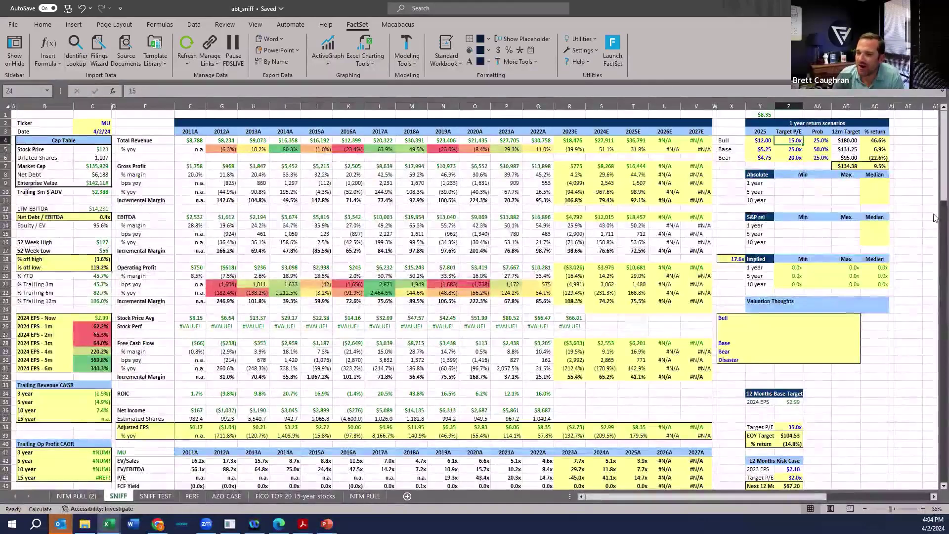
key("Left")
key("Down")
type("+")
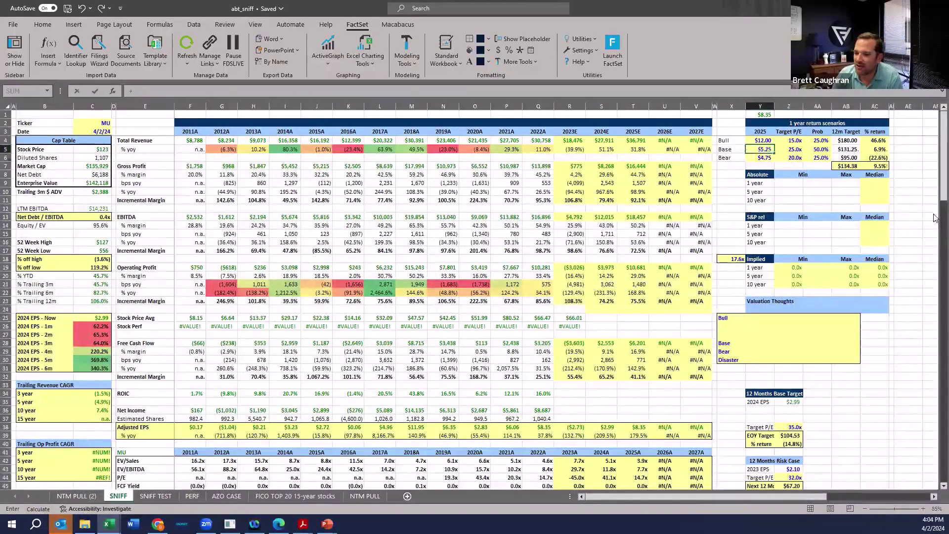
key("Return")
type("36")
key("Up")
type("9")
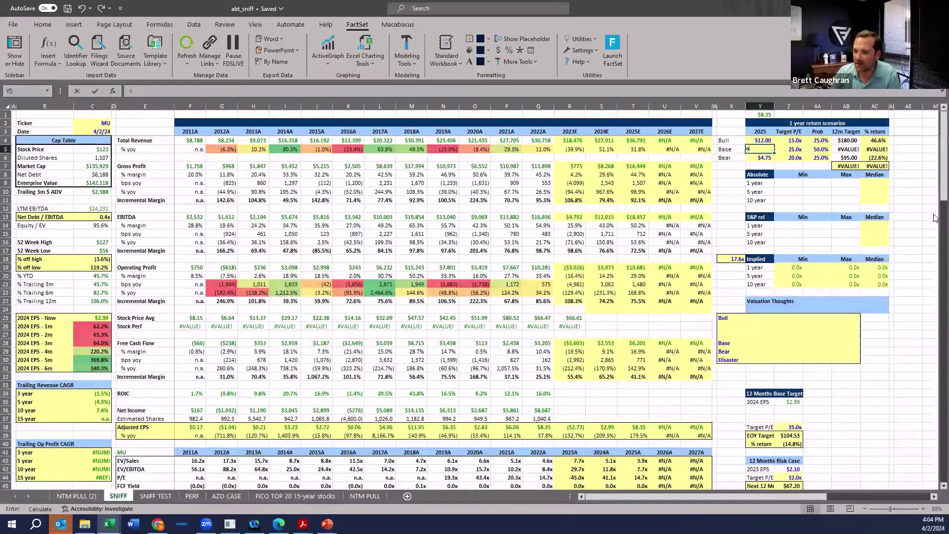
type(".25")
key("Right")
type("12")
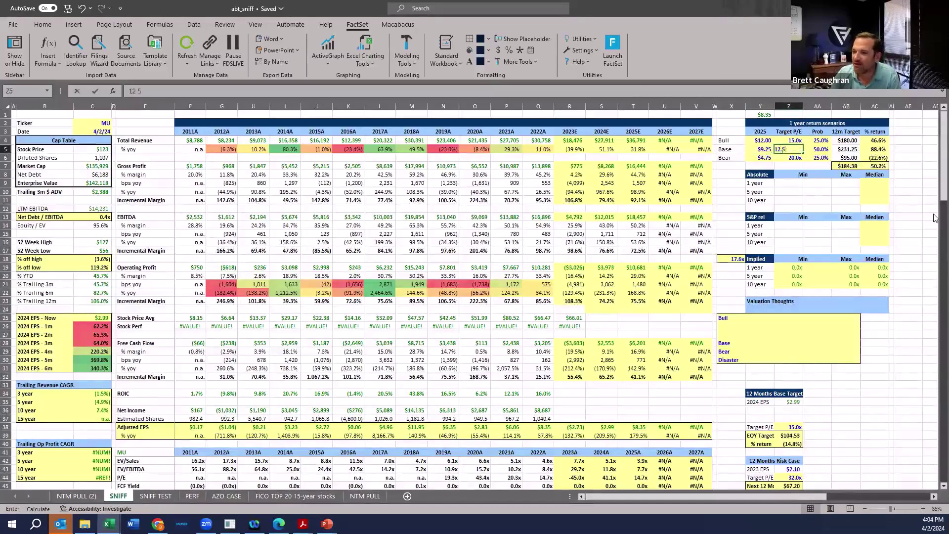
key("Right")
key("Right")
key("Right")
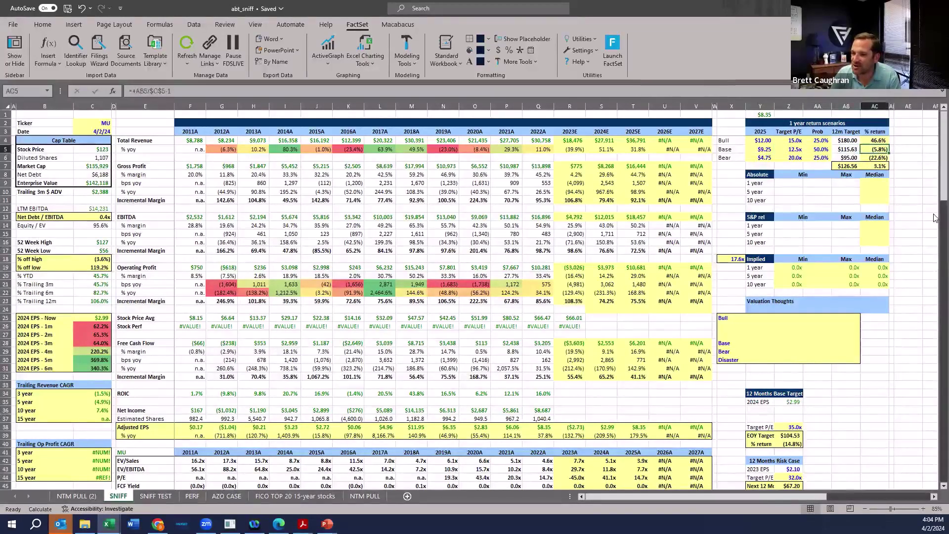
Enter the Bear case as $3.00 EPS at 7.0x and check its return formula.
key("Left")
key("Left")
key("Left")
key("Left")
key("Down")
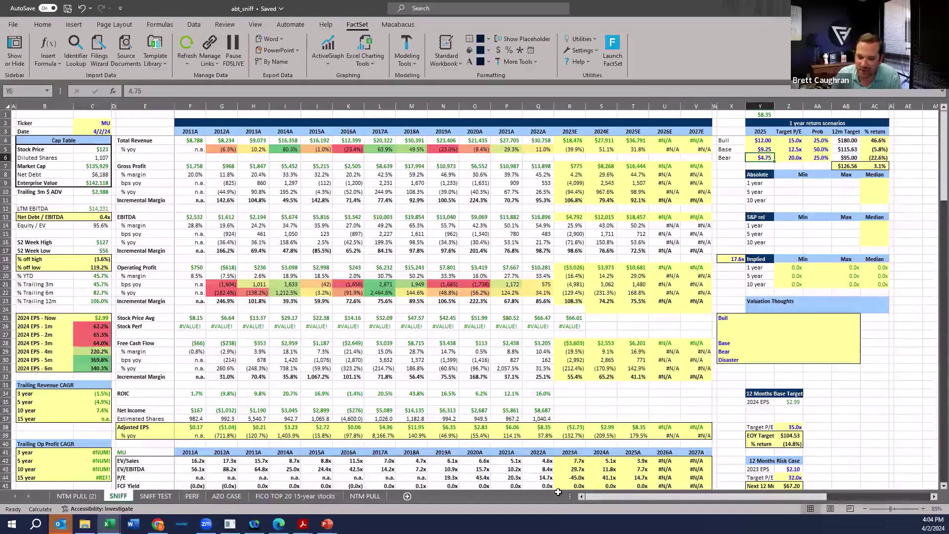
scroll(533, 378, "down", 2)
left_click_drag(516, 378, 321, 376)
key("Escape")
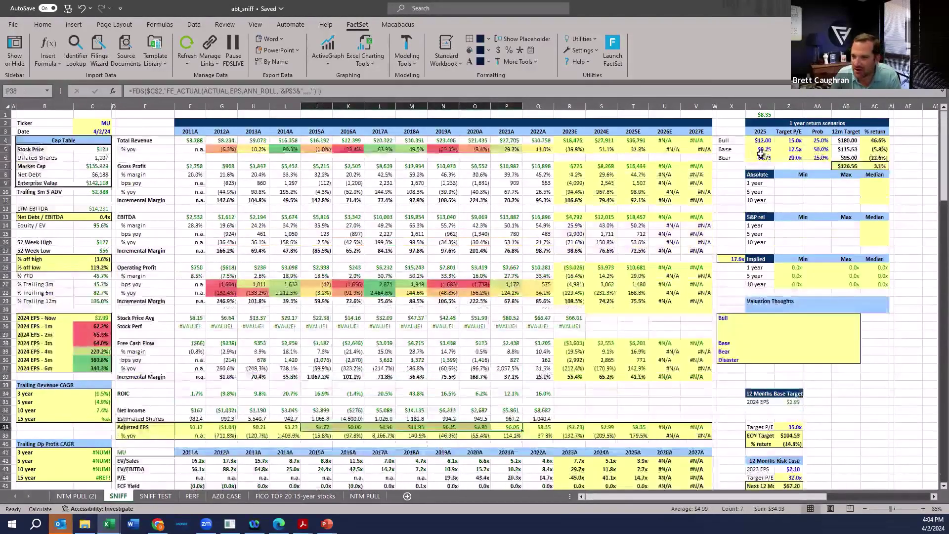
type("3")
key("Tab")
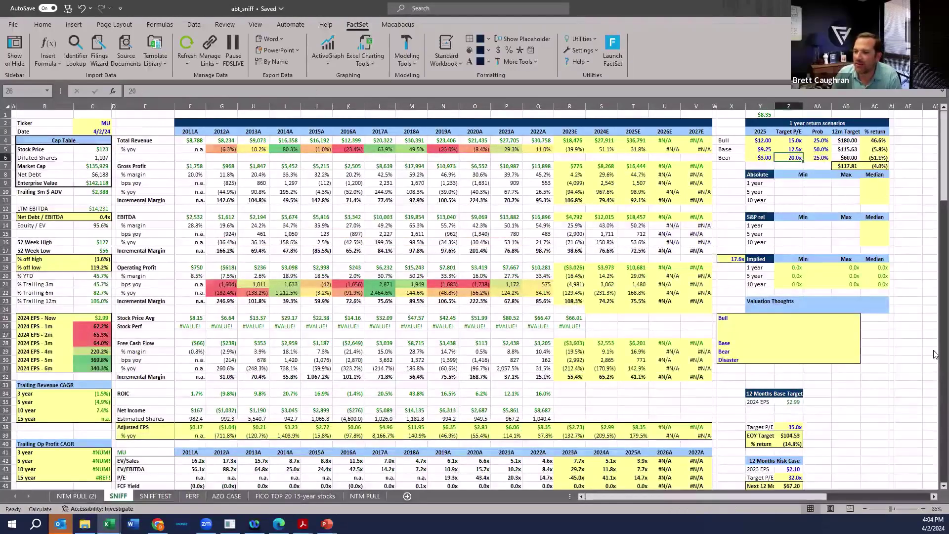
type("7")
key("Tab")
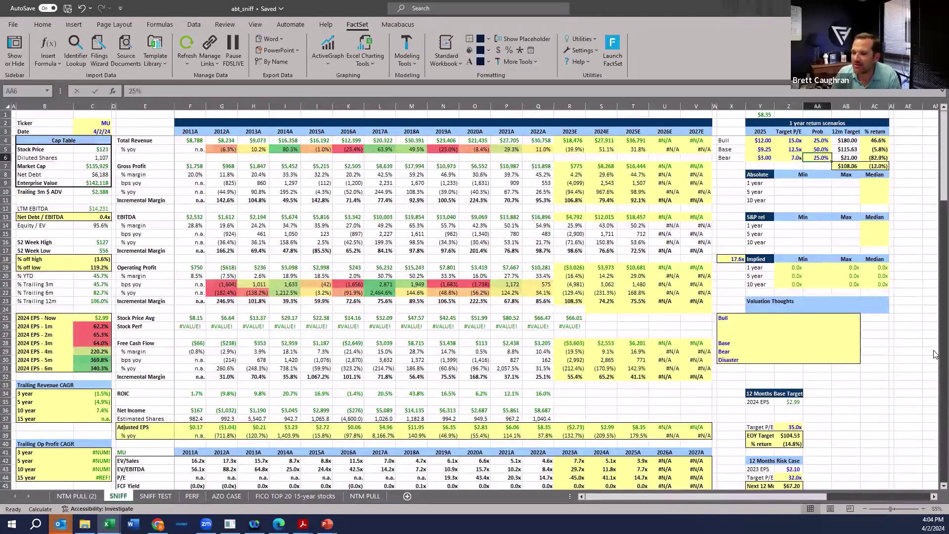
left_click(878, 156)
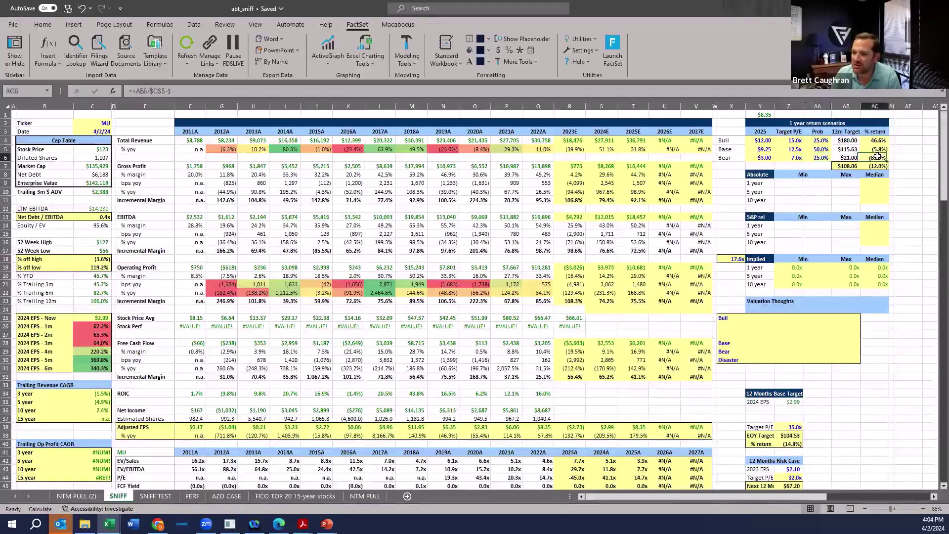
scroll(887, 173, "up", 5)
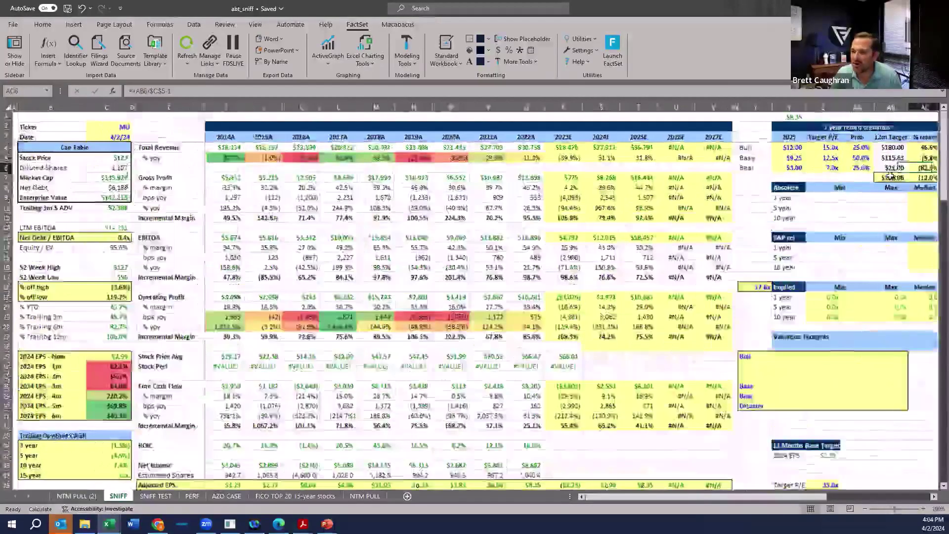
key("Right")
key("Right")
key("Right")
key("Right")
key("Right")
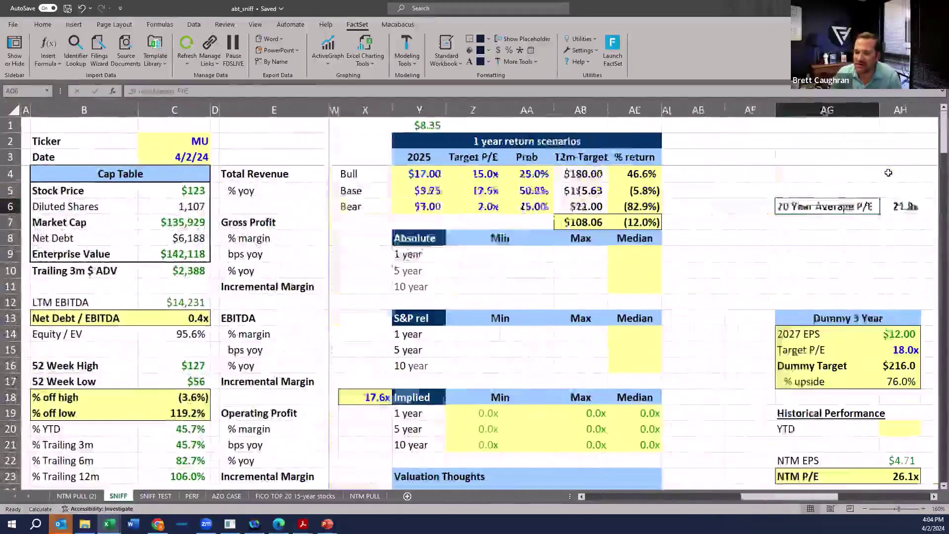
key("Left")
key("Left")
key("Left")
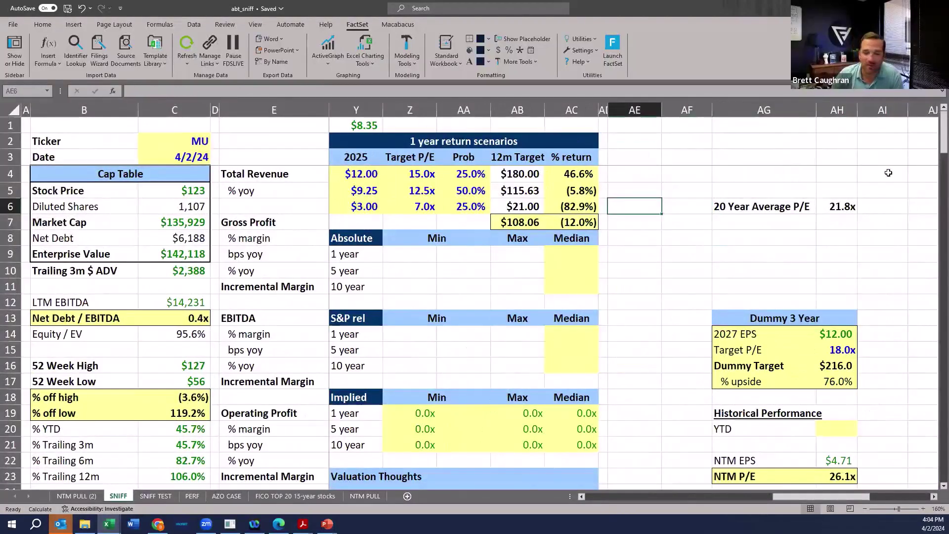
key("Left")
key("Left")
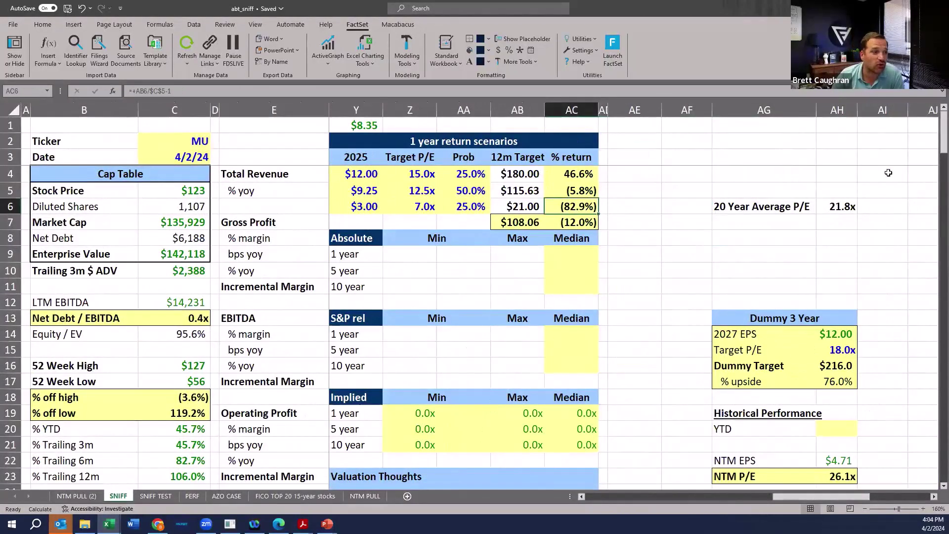
key("Left")
key("Left")
key("Left")
key("Left")
key("Left")
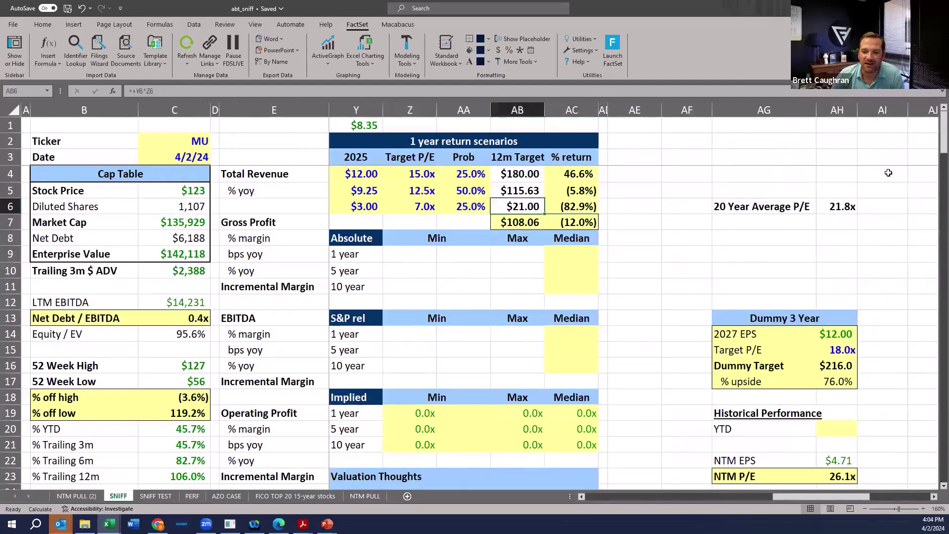
key("Right")
key("Right")
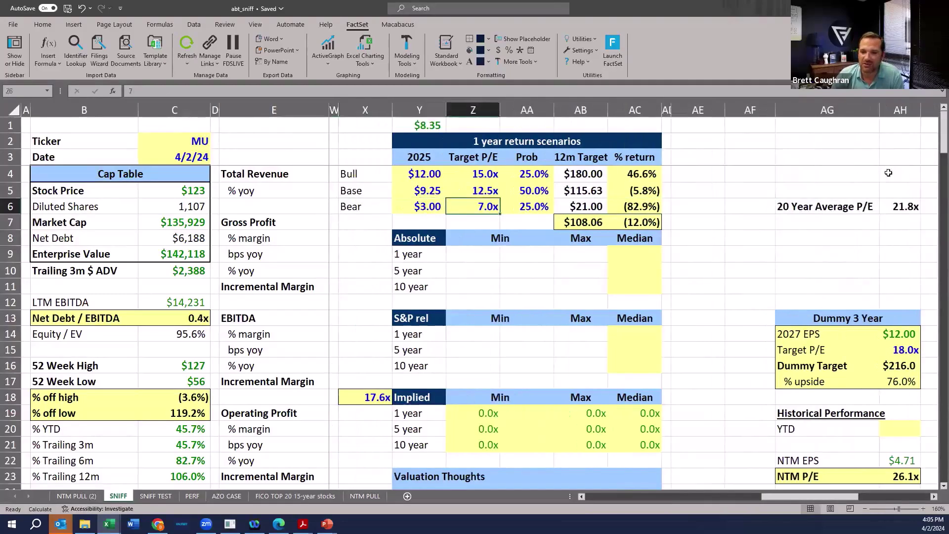
key("Right")
key("Left")
key("Left")
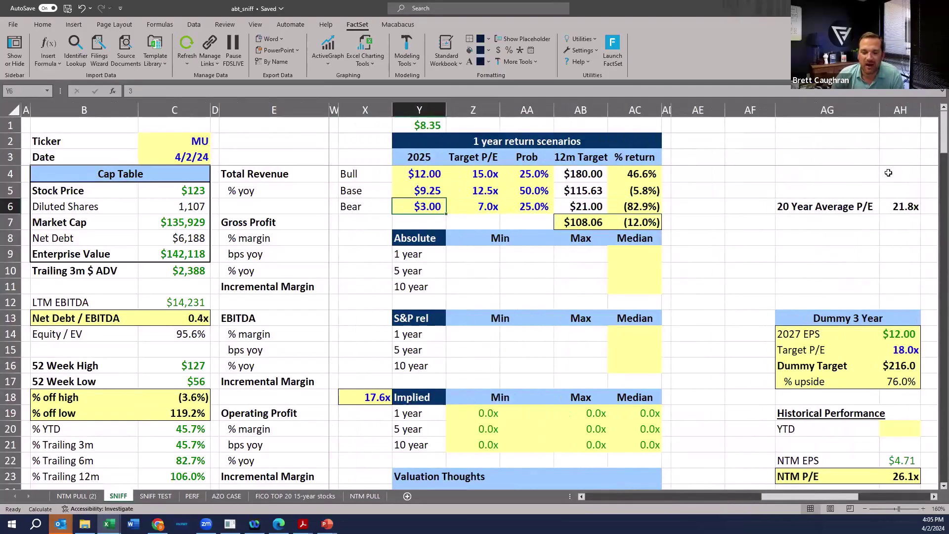
left_click(181, 191)
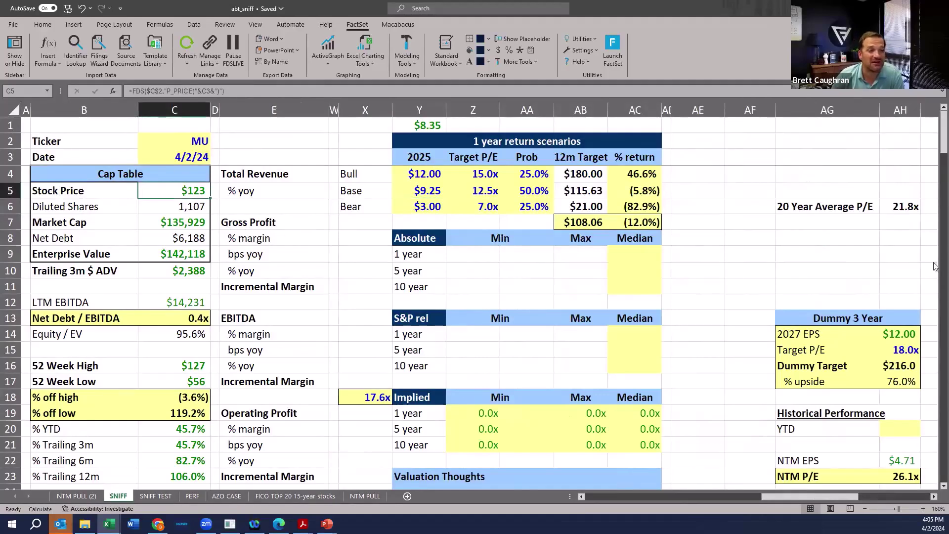
left_click(526, 206)
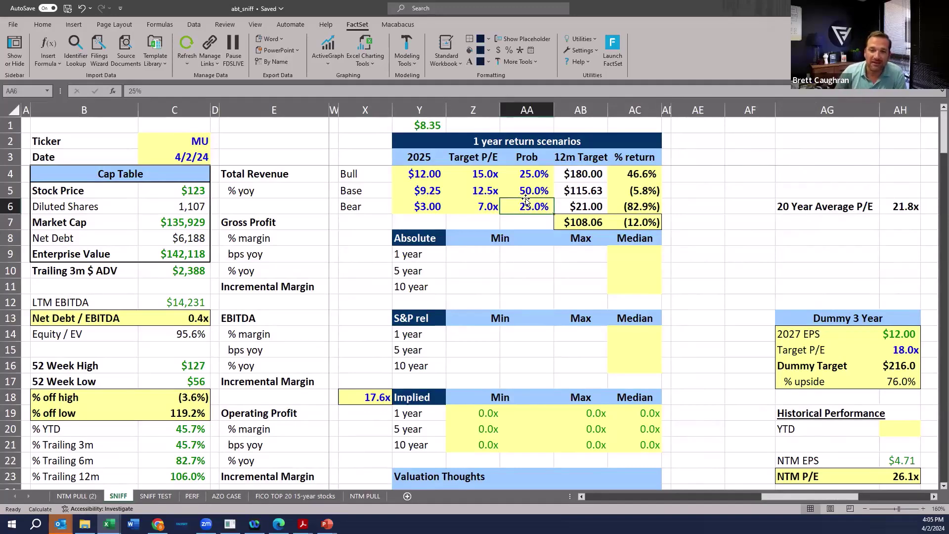
left_click(459, 205)
key("Home")
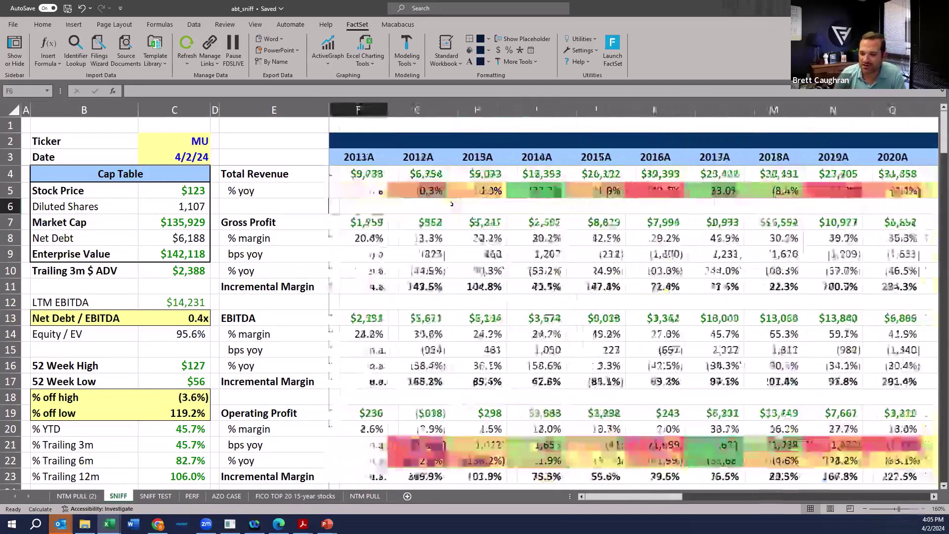
scroll(750, 279, "down", 1)
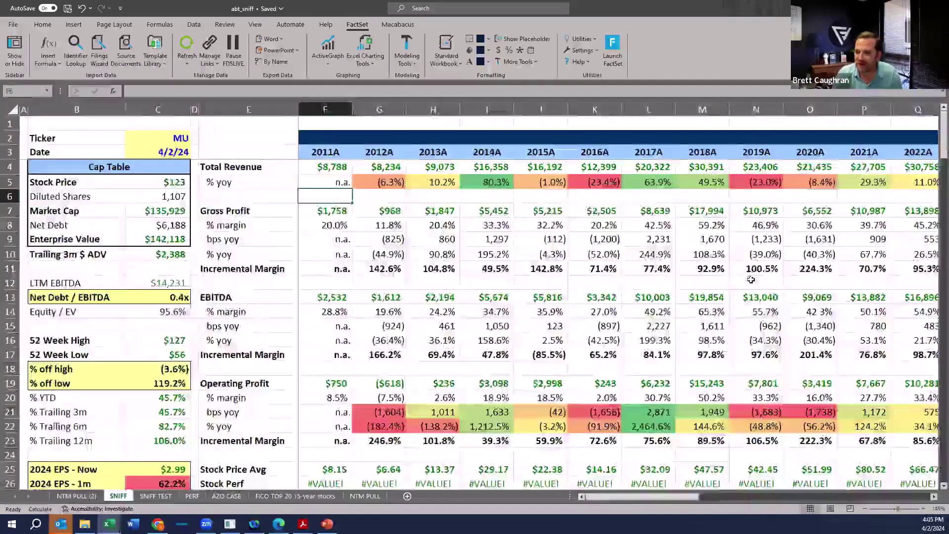
scroll(750, 280, "down", 3)
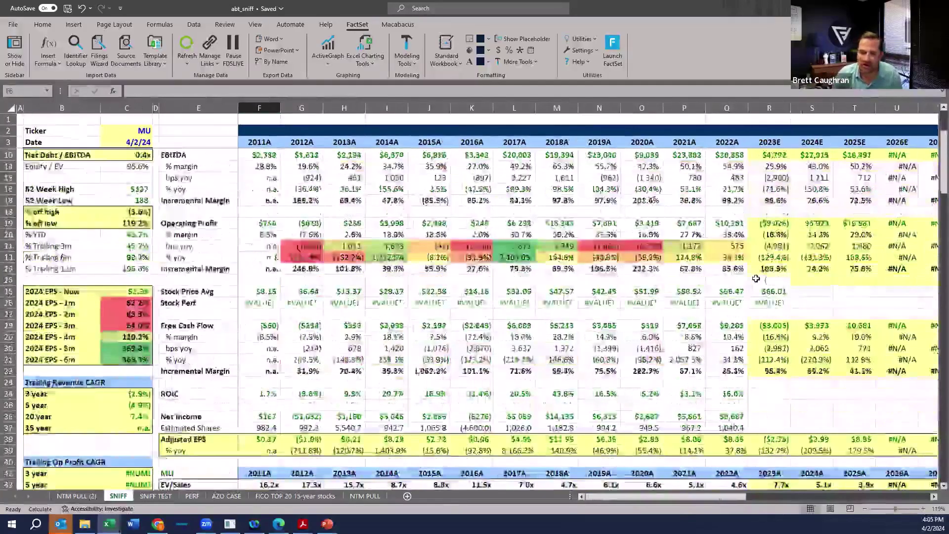
scroll(756, 279, "down", 5)
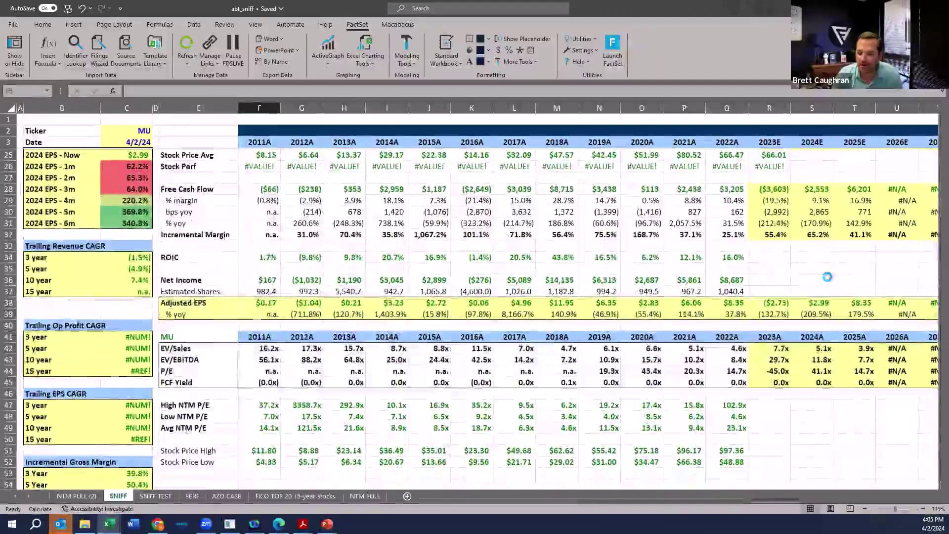
left_click(850, 303)
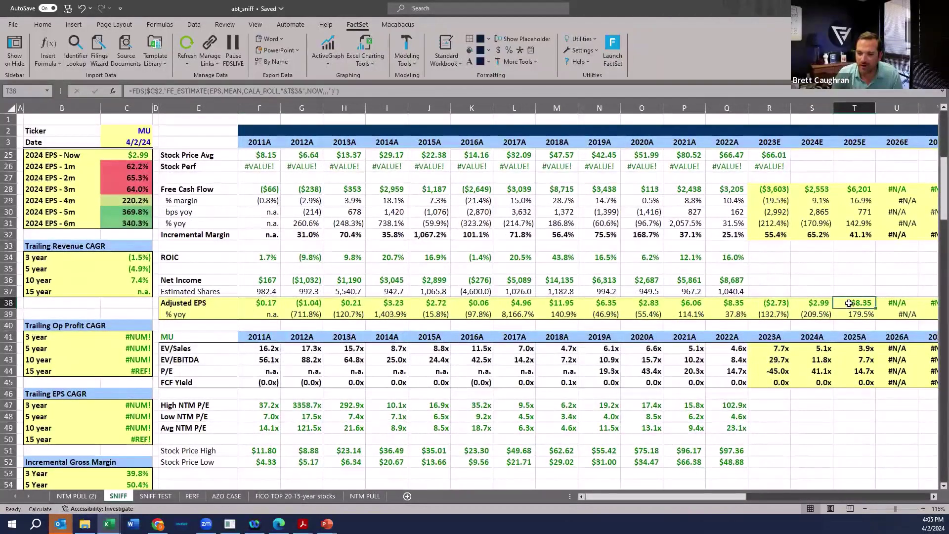
left_click(563, 303, "ctrl")
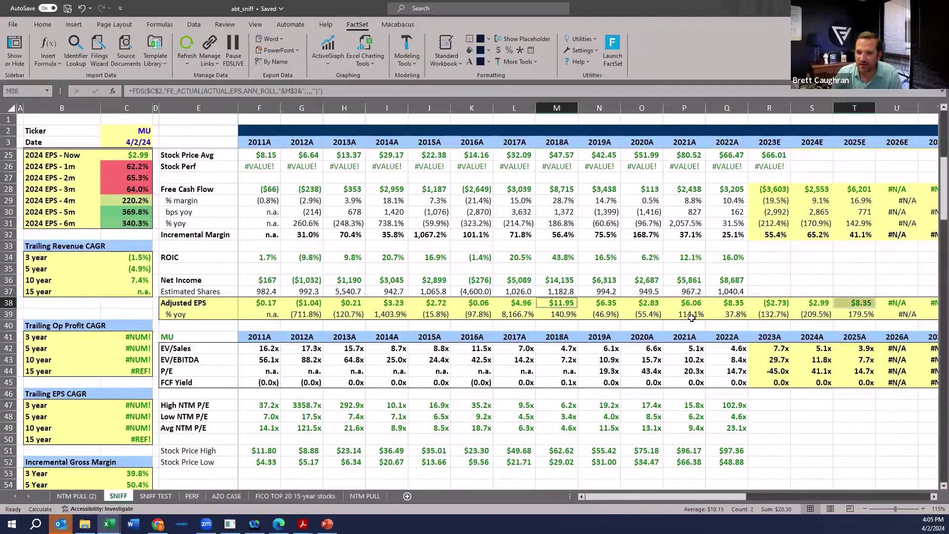
left_click(572, 315)
key("ctrl+space")
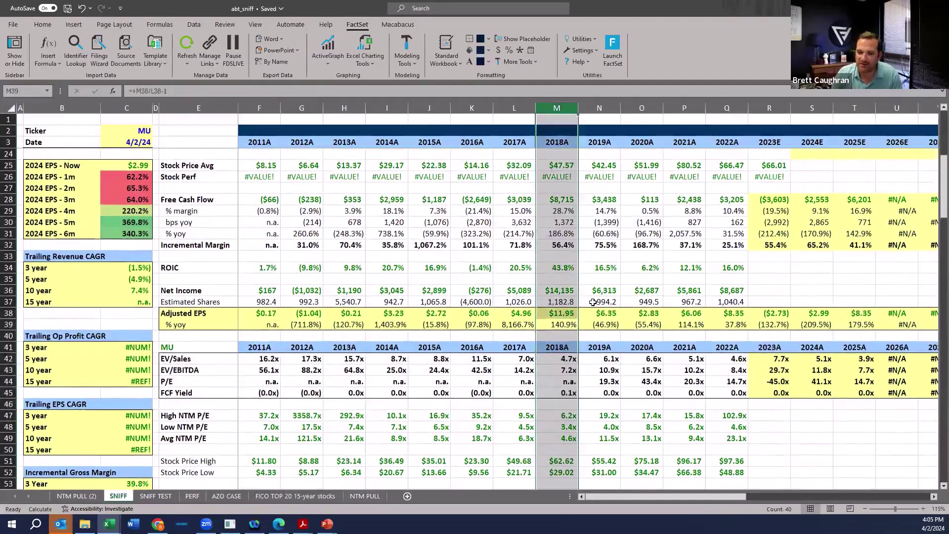
left_click(601, 321)
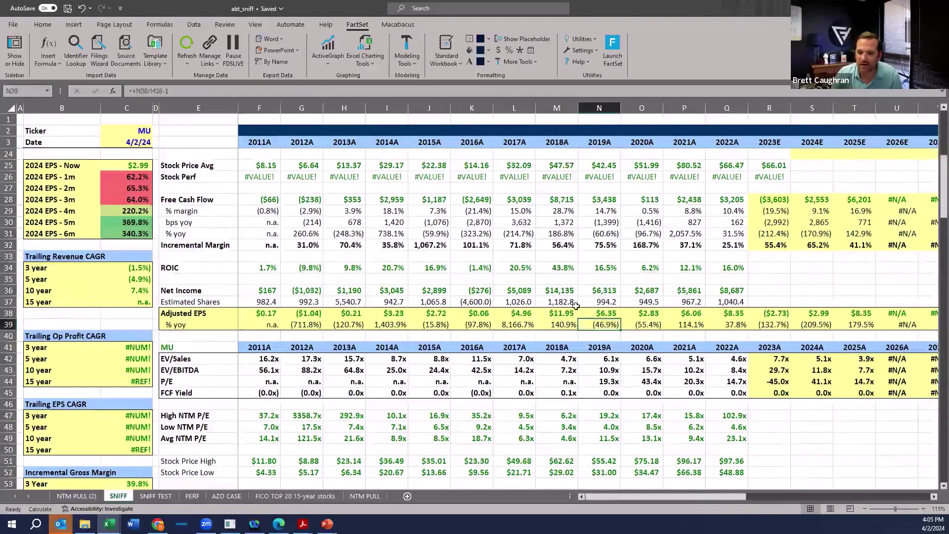
scroll(576, 304, "up", 4)
left_click(564, 265)
key("ctrl+space")
left_click_drag(558, 234, 644, 283)
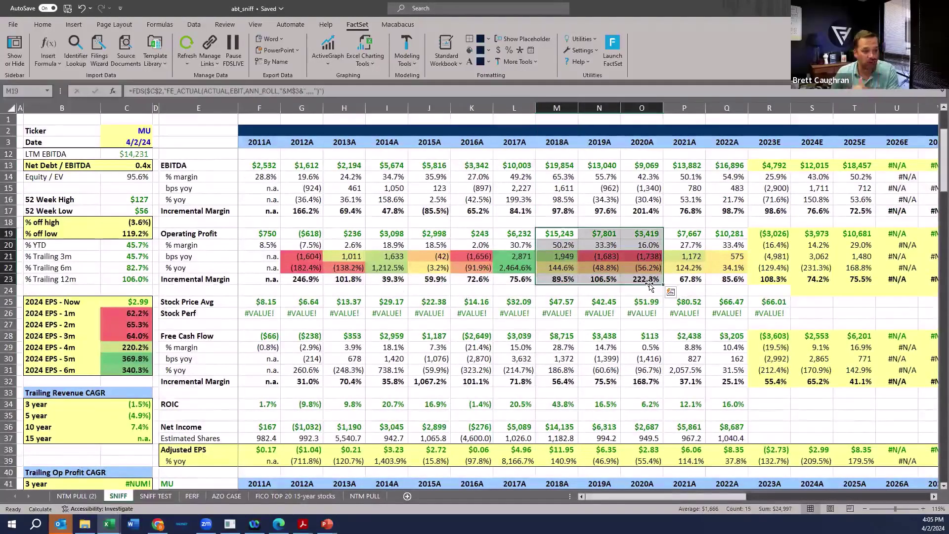
left_click(569, 245)
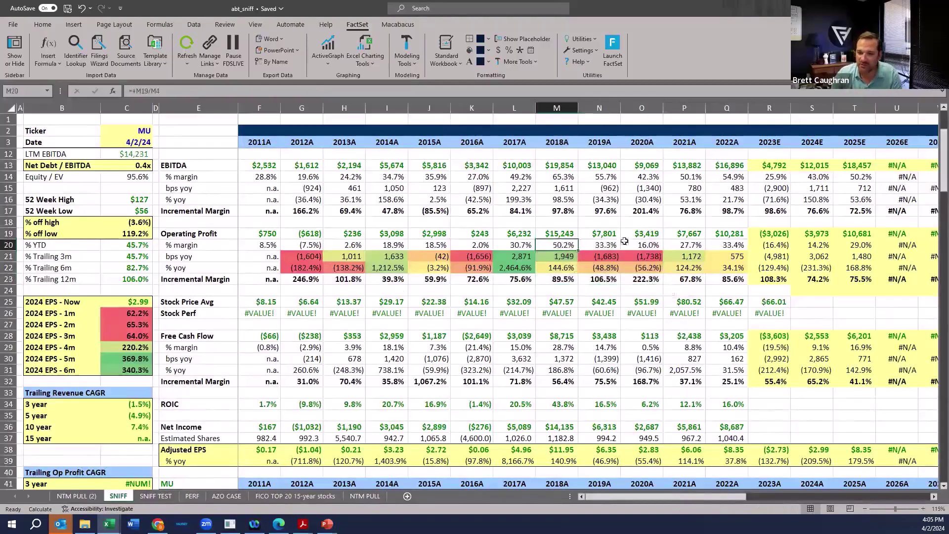
left_click(653, 244)
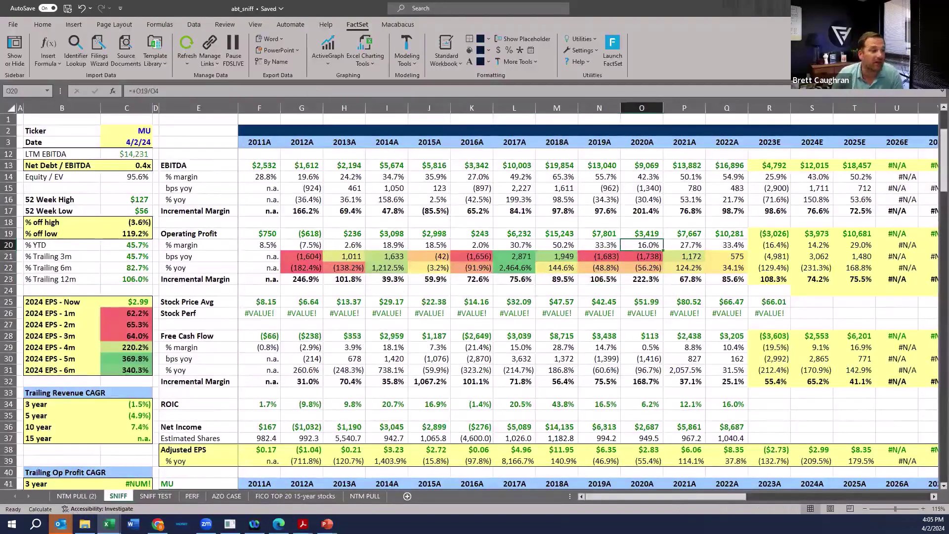